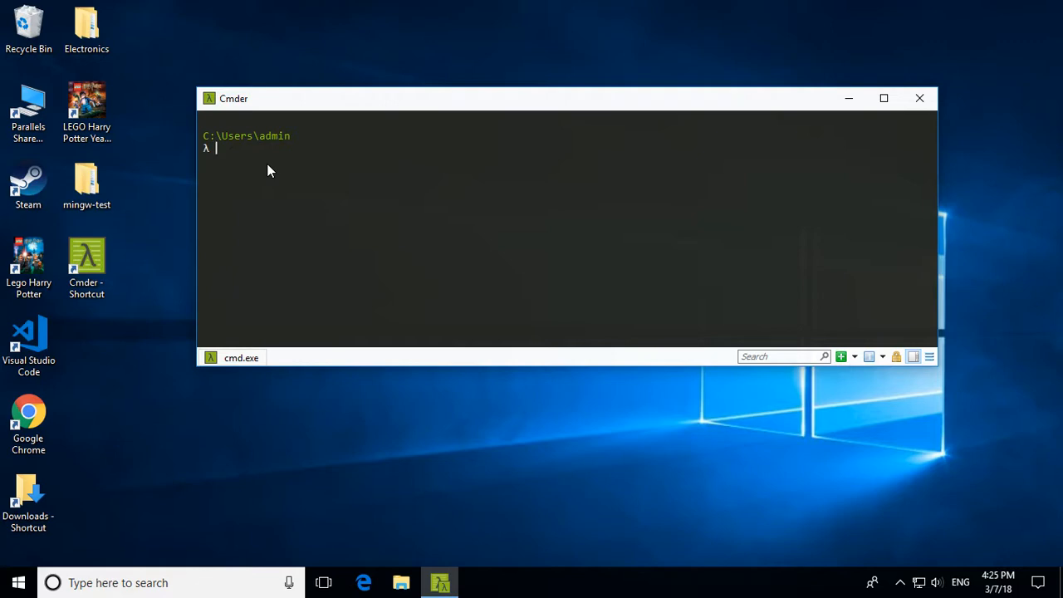
# Check the installed Python version with python --version and close the console window
pyautogui.write('python --version')
pyautogui.press('Return')
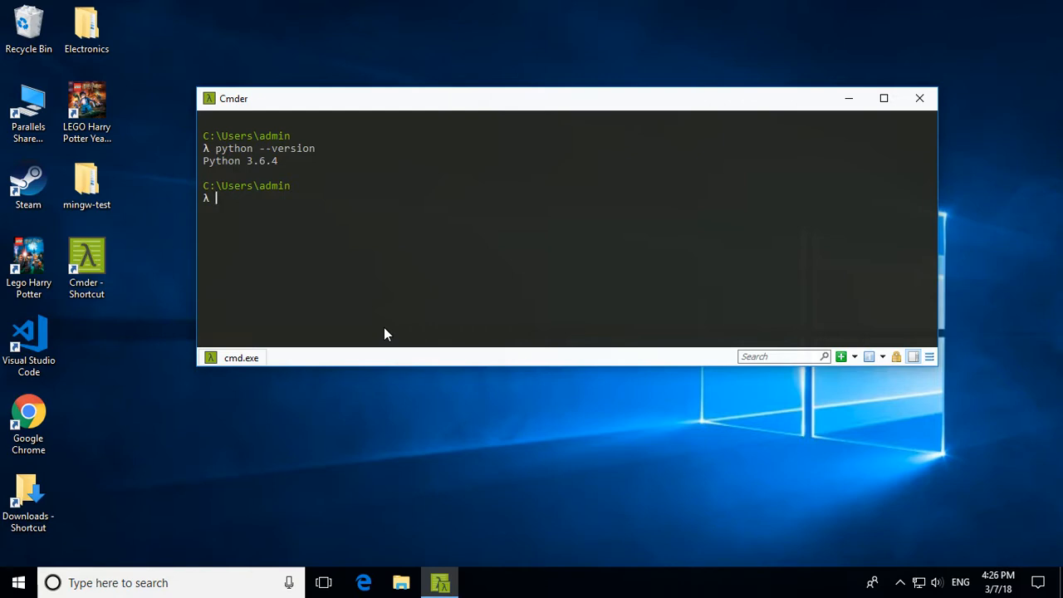
pyautogui.click(919, 99)
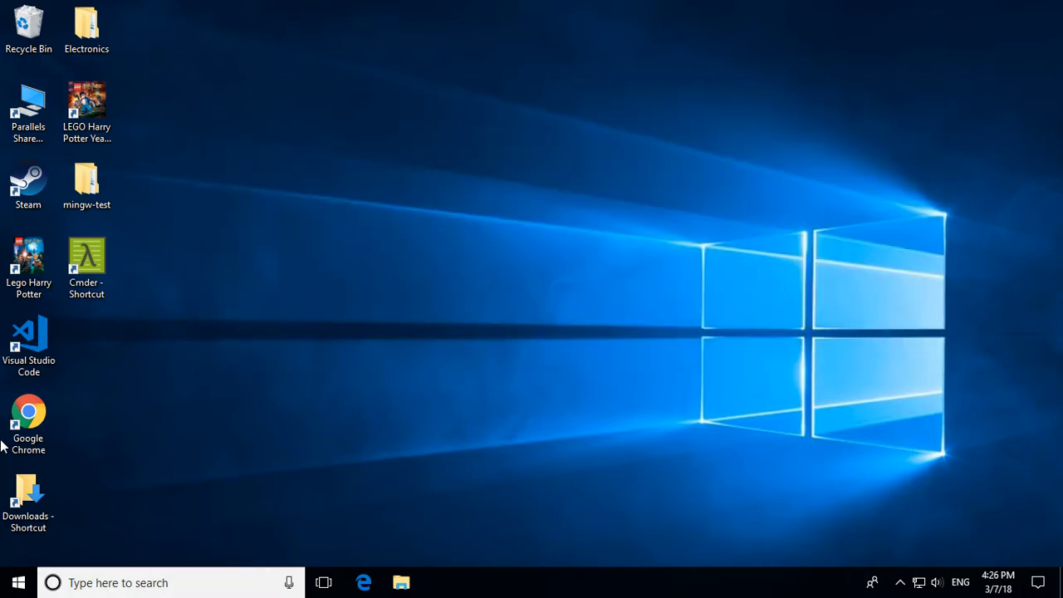
# Search for pycharm in Google Chrome and open the PyCharm download page on the JetBrains site
pyautogui.doubleClick(23, 398)
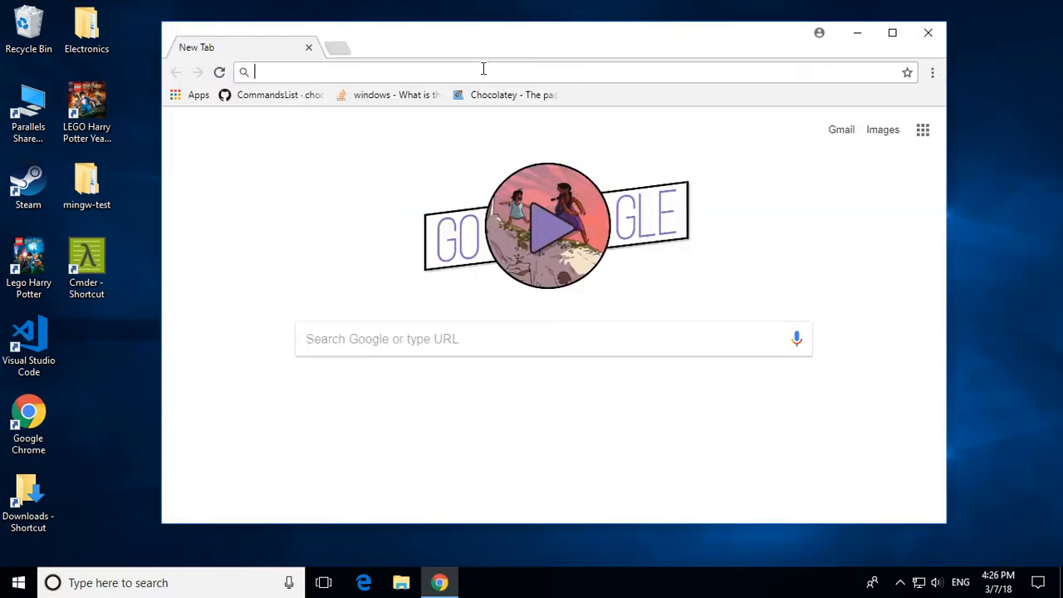
pyautogui.write('pycharm')
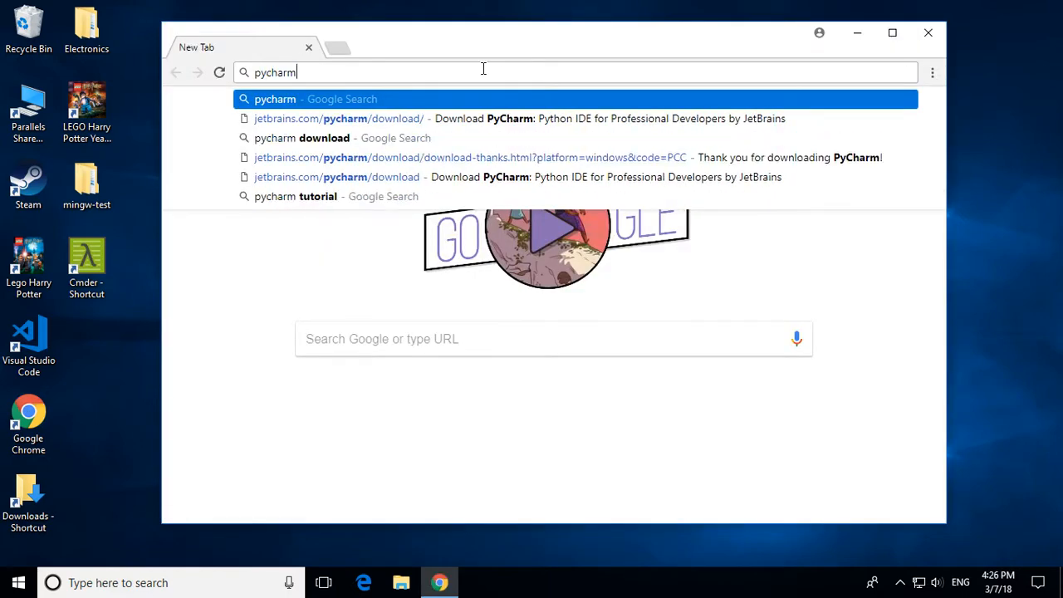
pyautogui.press('Return')
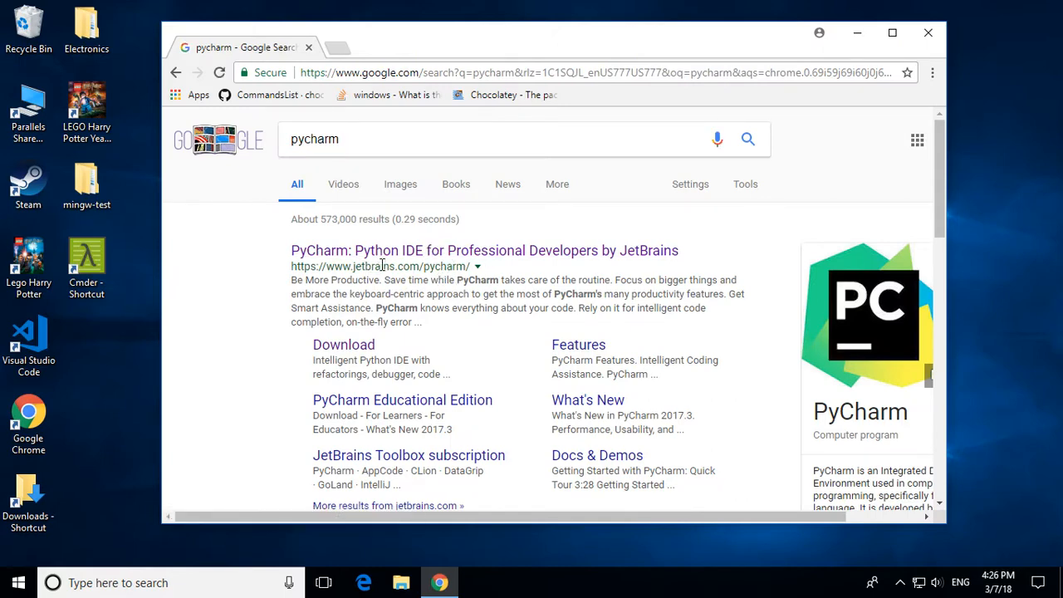
pyautogui.click(406, 253)
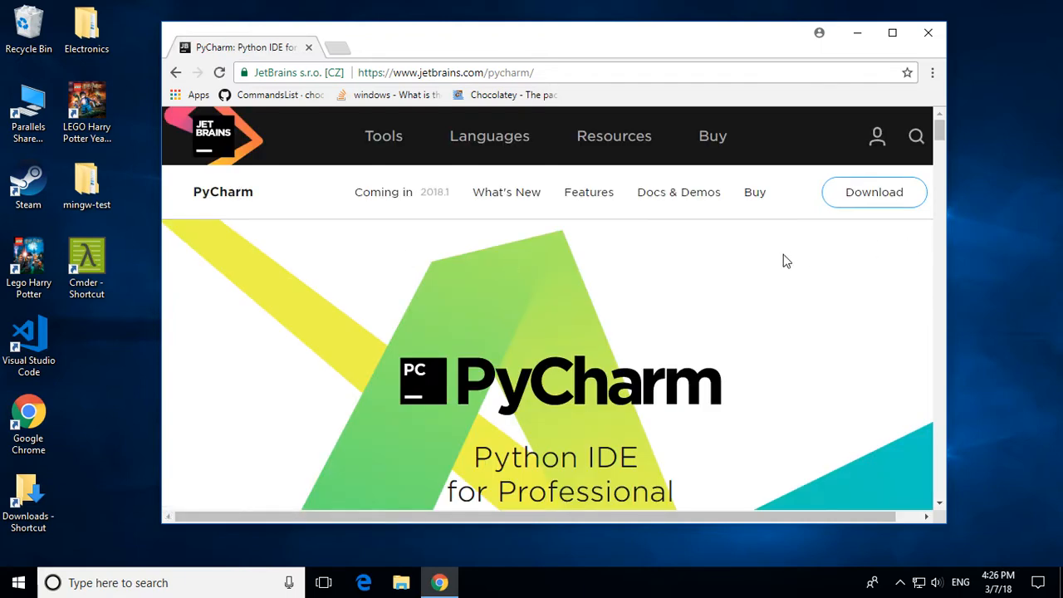
pyautogui.scroll(-3, 785, 261)
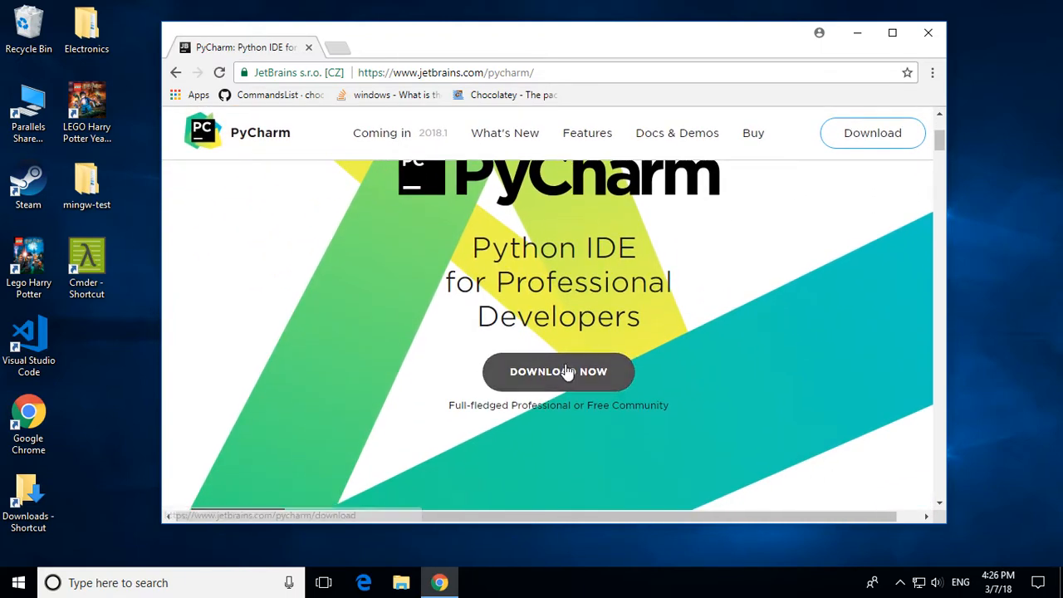
pyautogui.click(567, 372)
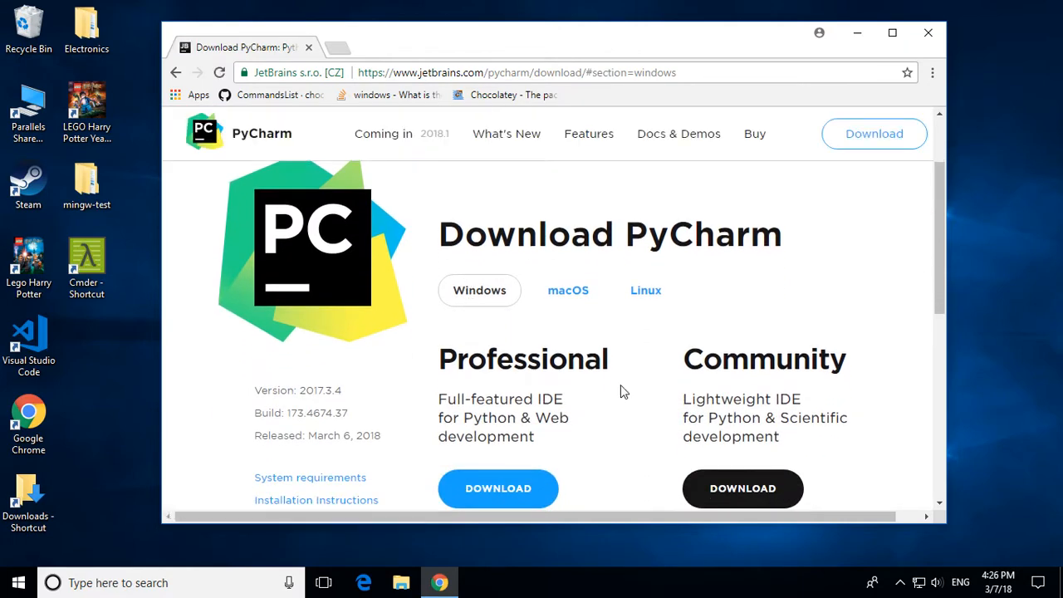
# Download the PyCharm Community edition for Windows and close the browser
pyautogui.scroll(-2, 624, 390)
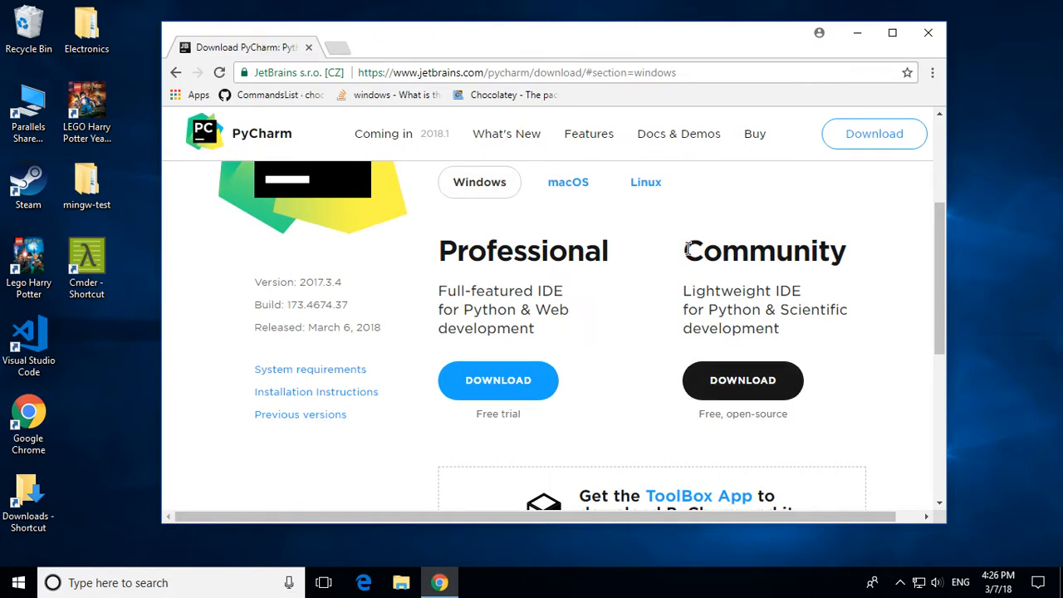
pyautogui.click(758, 395)
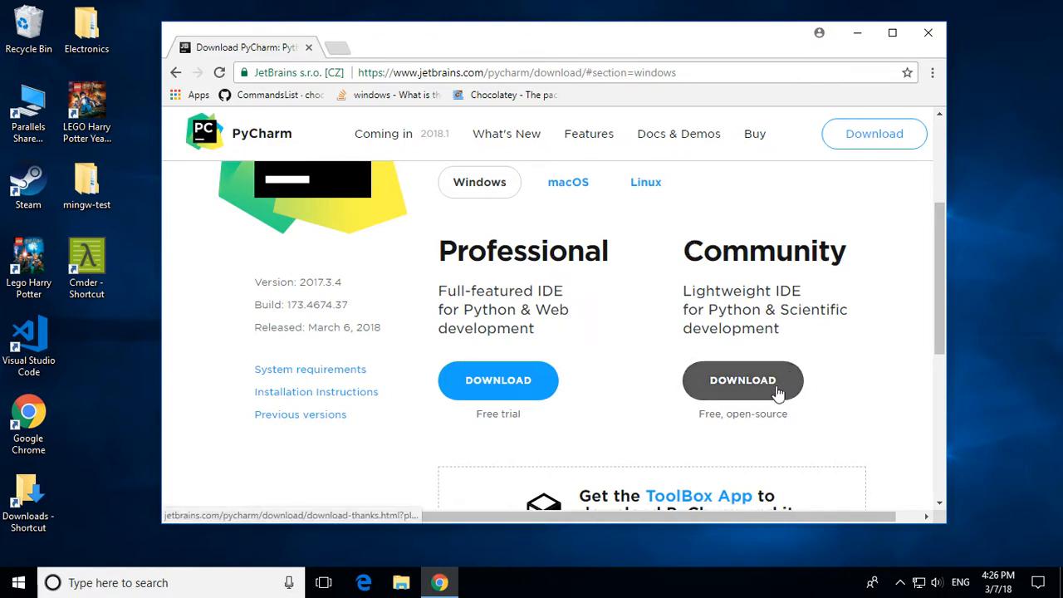
pyautogui.click(777, 393)
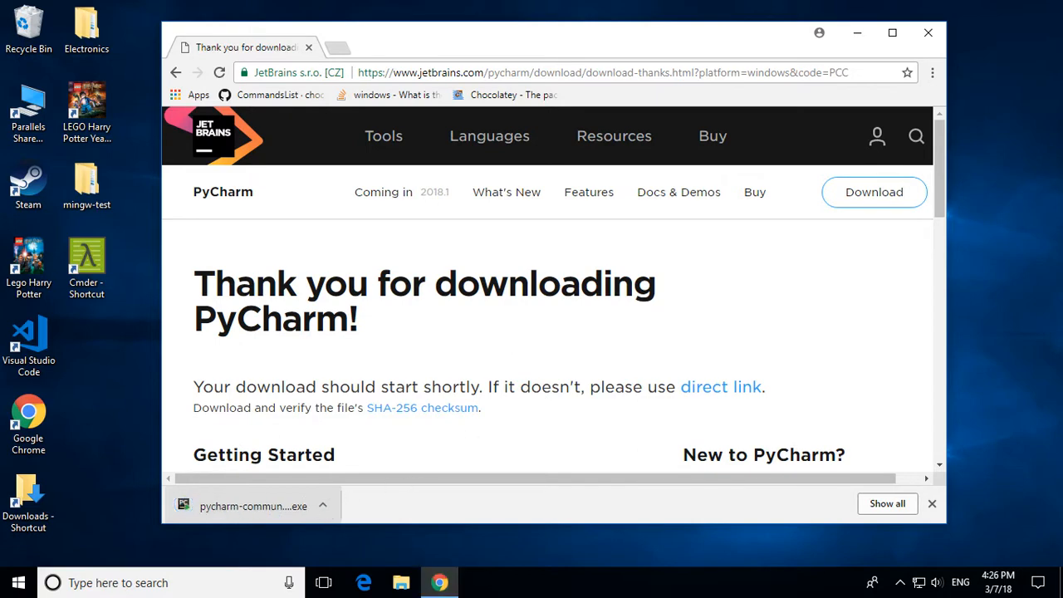
pyautogui.click(928, 33)
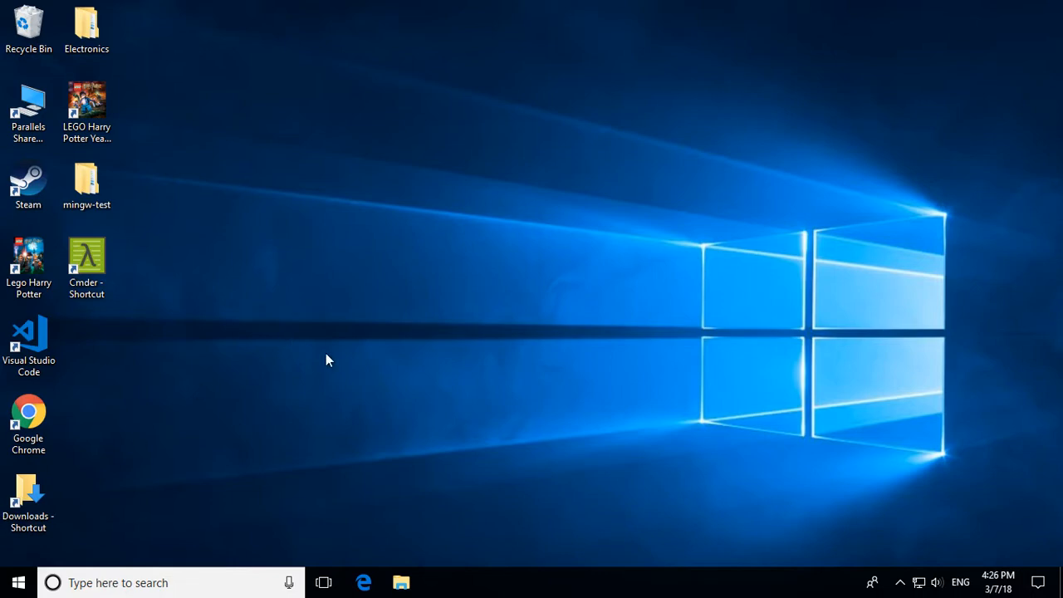
# Delete the duplicate installer pycharm-community-2017.3.4 (1) from the Downloads folder in File Explorer
pyautogui.click(399, 582)
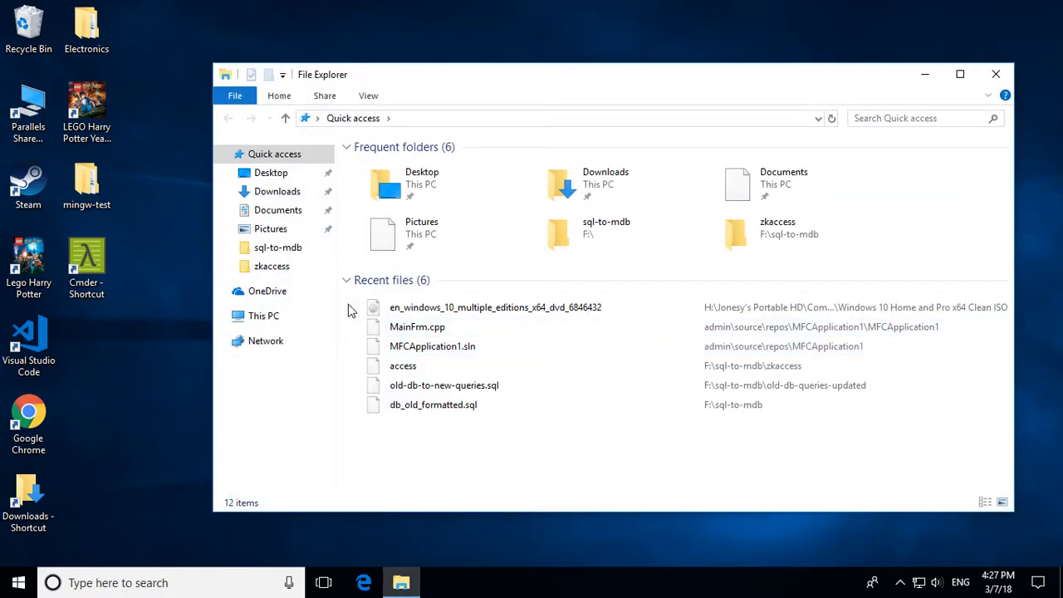
pyautogui.click(278, 192)
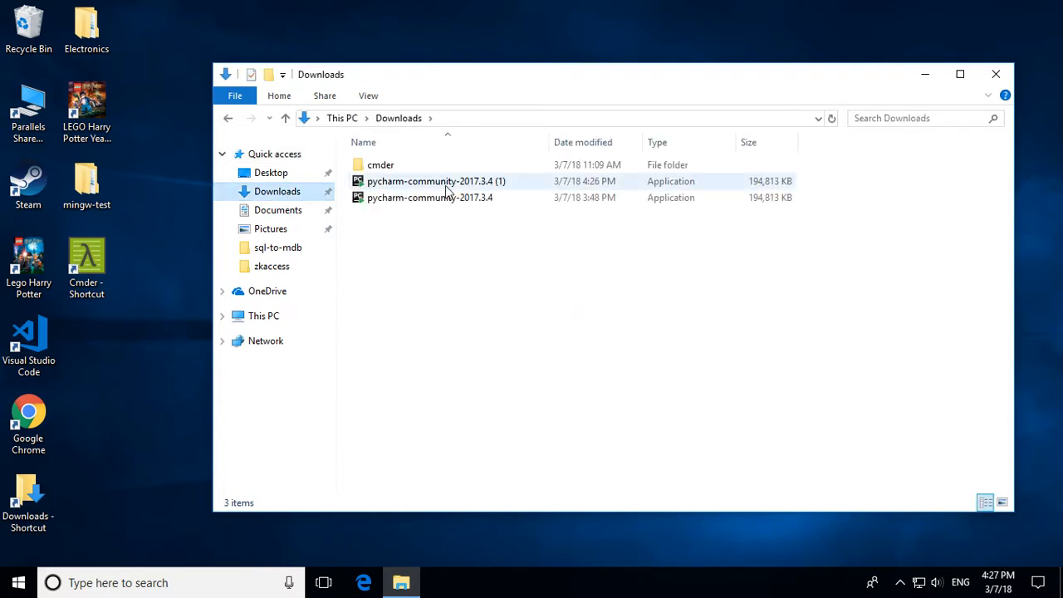
pyautogui.click(488, 183)
pyautogui.rightClick(488, 183)
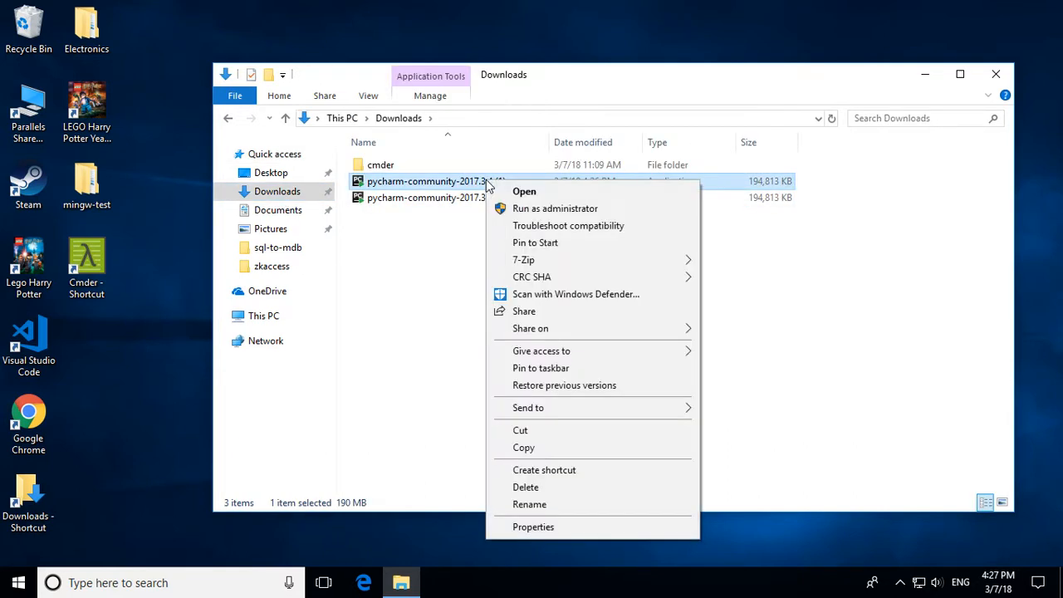
pyautogui.click(565, 490)
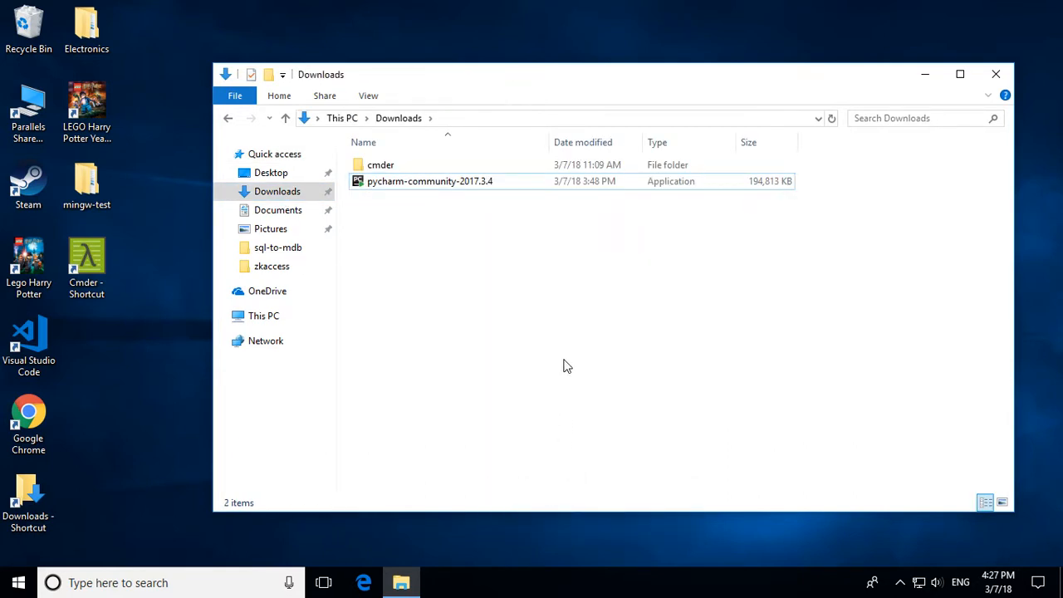
# Run the pycharm-community-2017.3.4 installer and accept the default destination folder
pyautogui.click(451, 189)
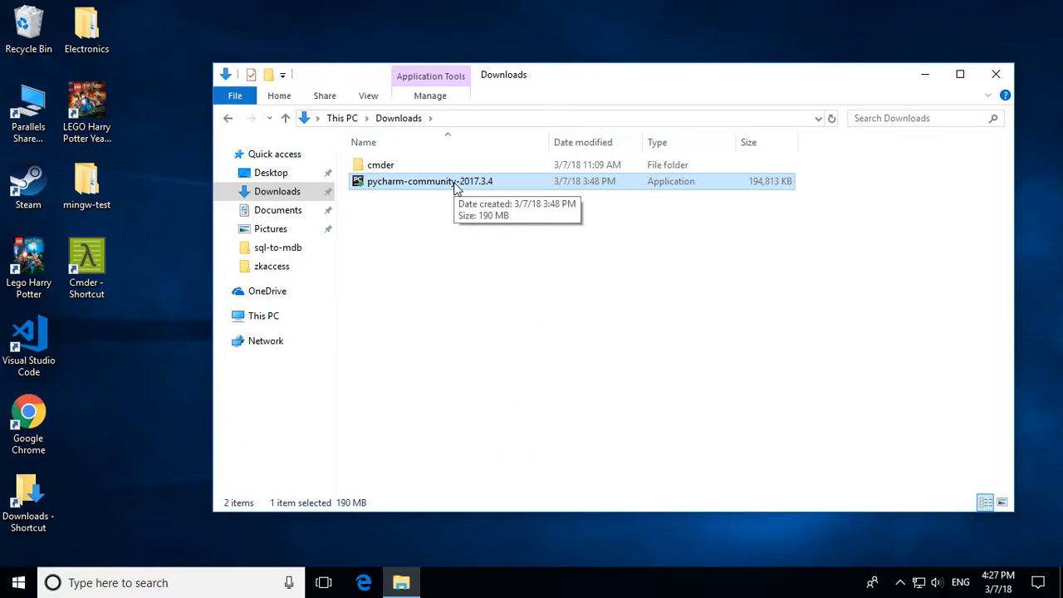
pyautogui.doubleClick(454, 187)
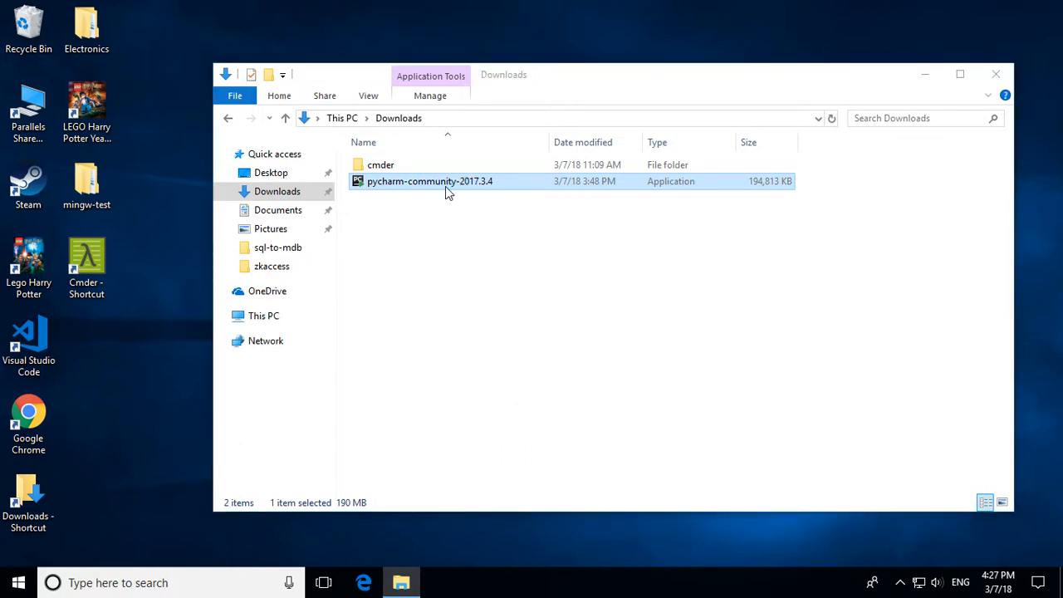
pyautogui.click(472, 386)
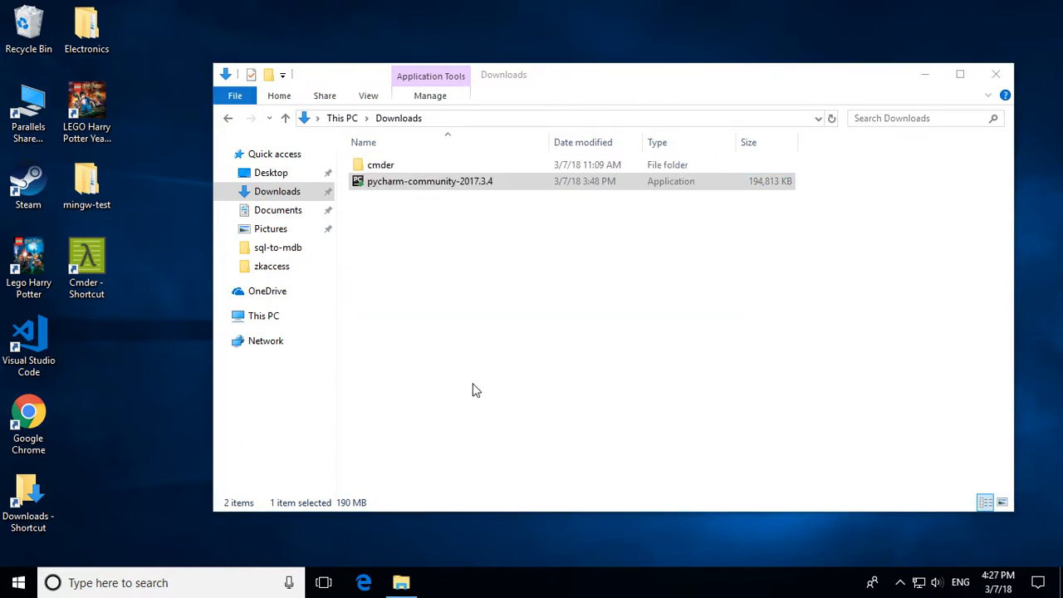
pyautogui.click(618, 415)
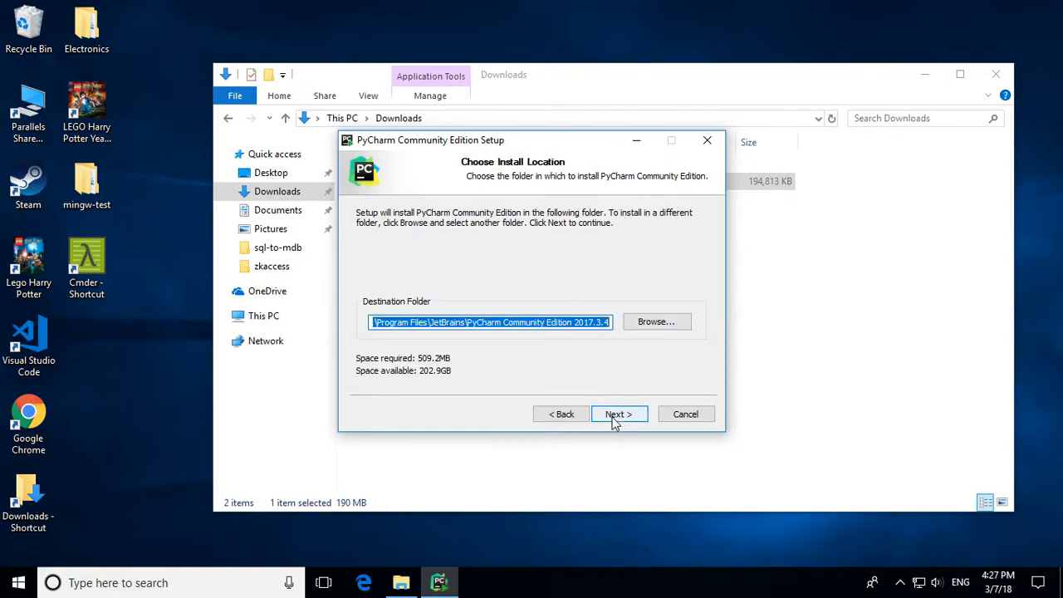
pyautogui.click(618, 419)
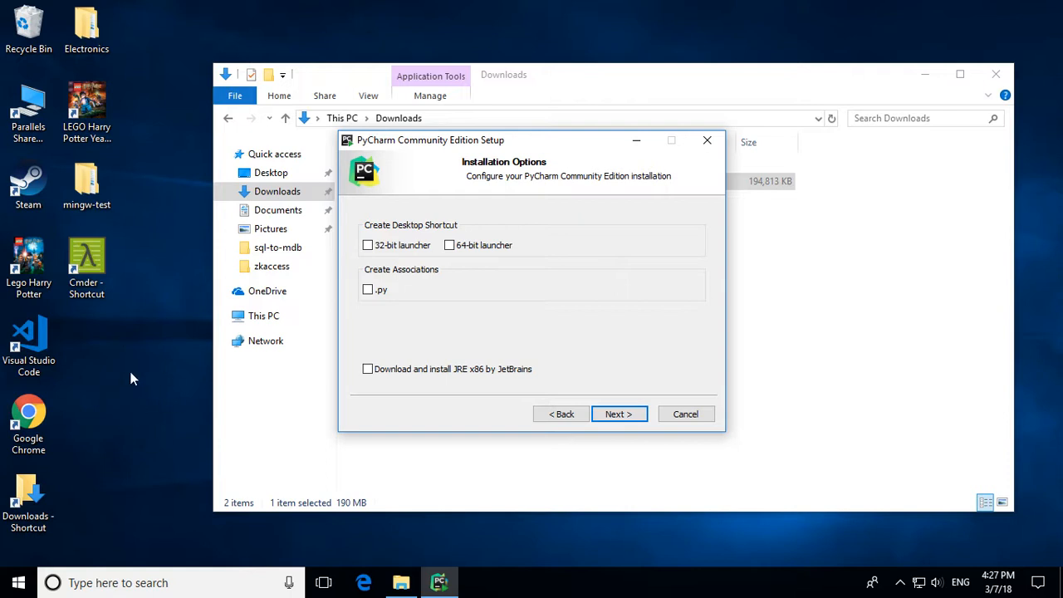
# Choose the 64-bit launcher desktop shortcut, the .py association and the JRE x86 download as installation options
pyautogui.click(451, 252)
pyautogui.click(367, 290)
pyautogui.click(370, 371)
pyautogui.click(637, 418)
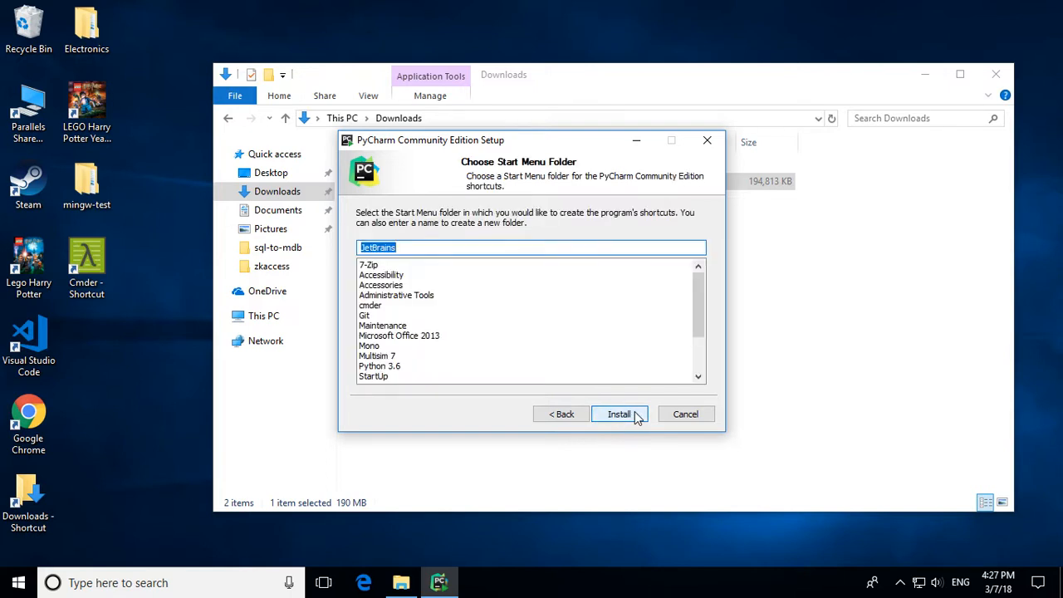
# Install PyCharm with the JetBrains Start Menu folder, finish the setup without running it, and close the Downloads window
pyautogui.click(633, 416)
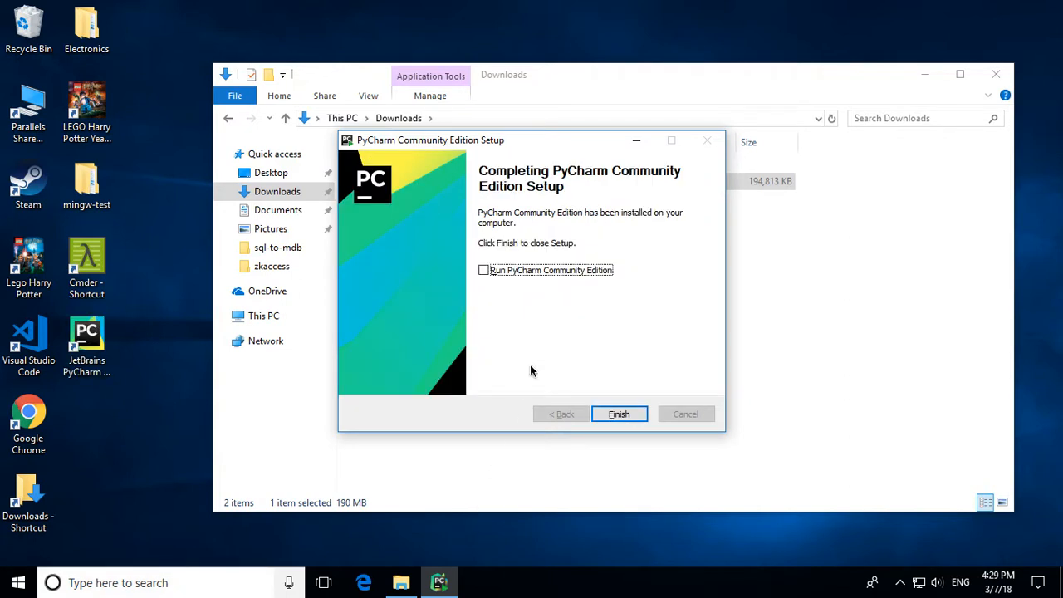
pyautogui.click(622, 412)
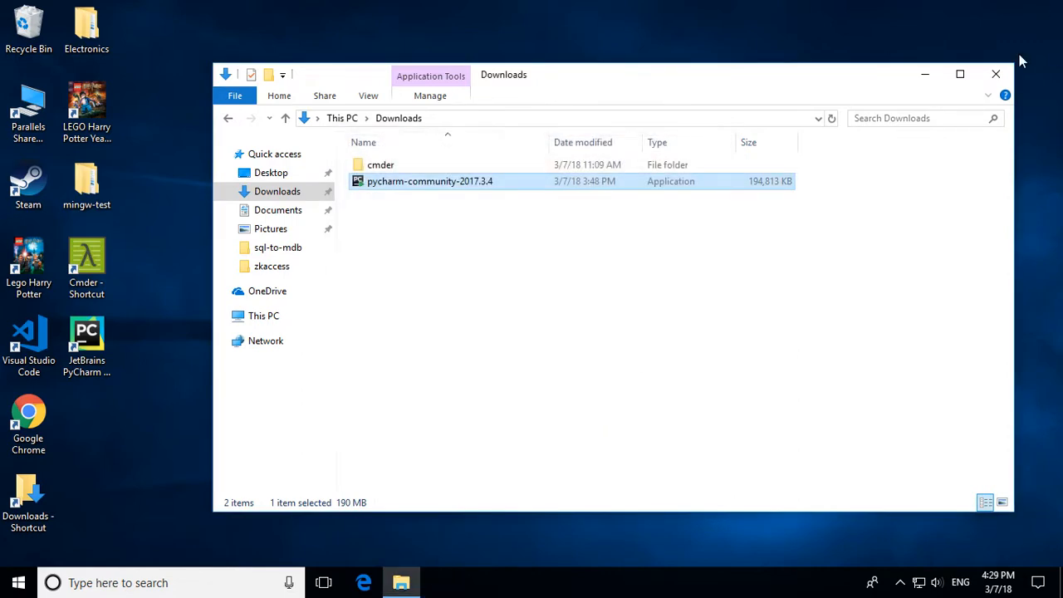
pyautogui.click(996, 76)
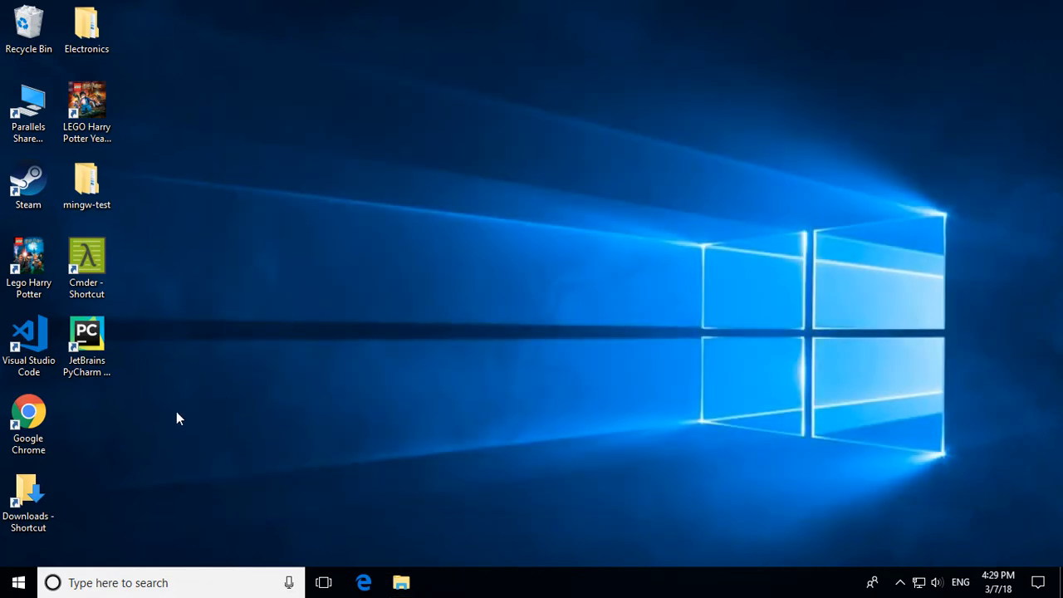
# Launch PyCharm from the desktop without importing settings and skip the remaining customization, keeping the defaults
pyautogui.click(89, 335)
pyautogui.doubleClick(89, 336)
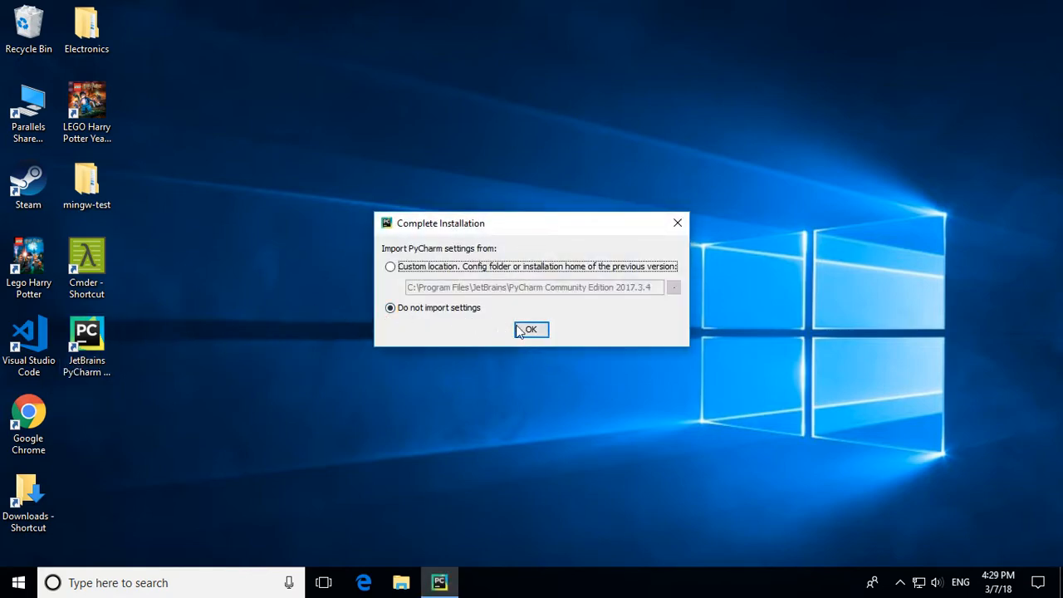
pyautogui.click(530, 331)
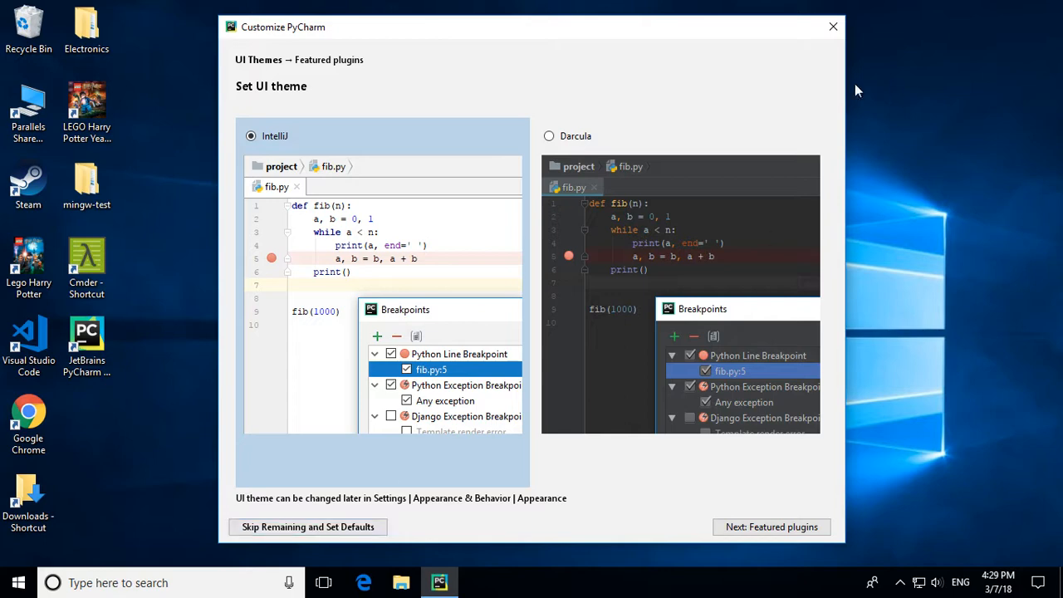
pyautogui.click(325, 531)
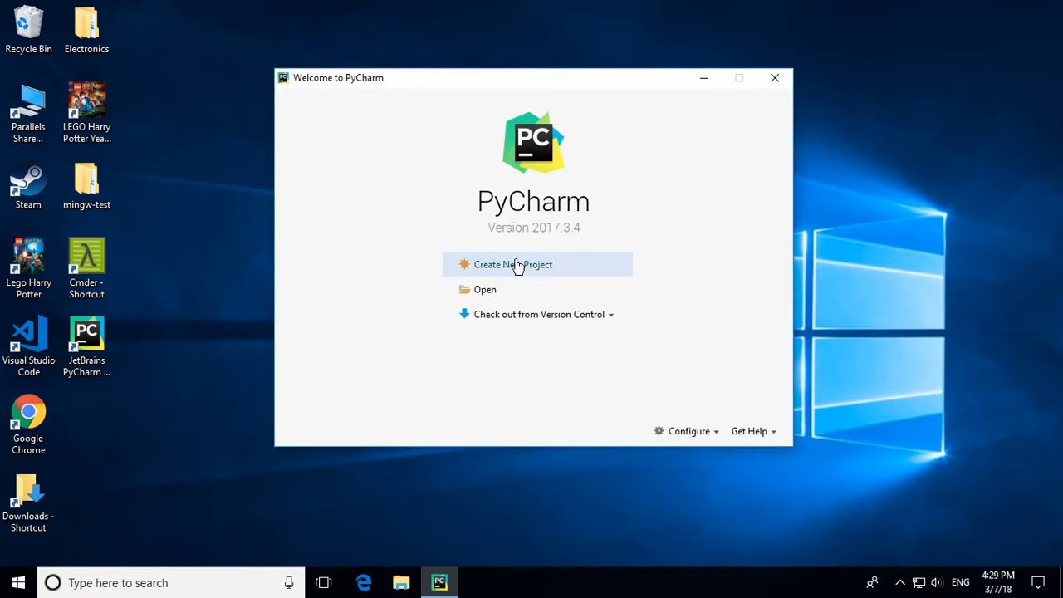
# Create a new project at C:\Users\admin\PycharmProjects\Hello with a new Virtualenv environment
pyautogui.click(514, 264)
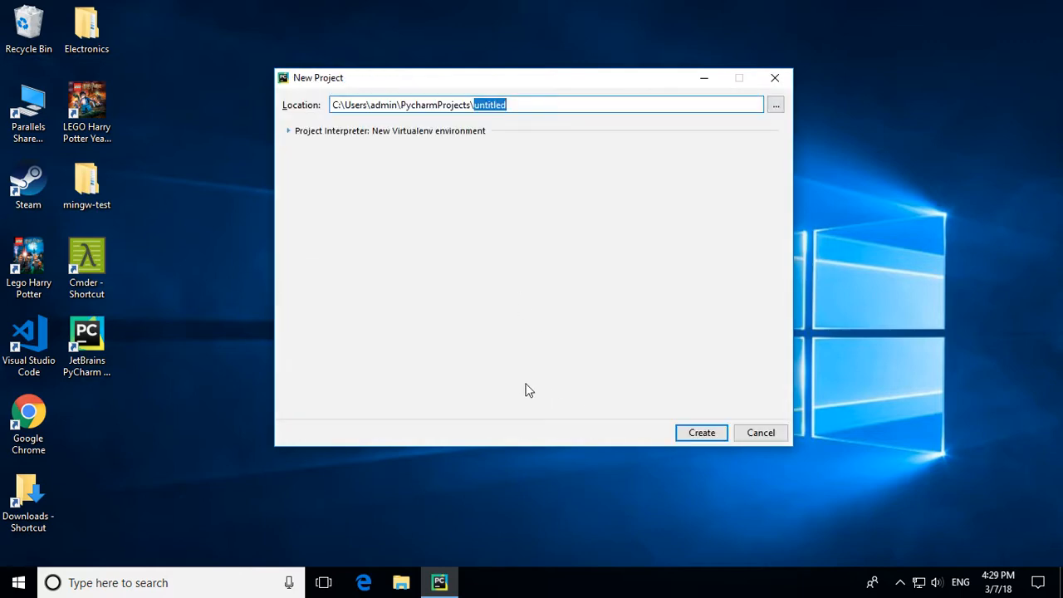
pyautogui.write('HelloWo')
pyautogui.write('d')
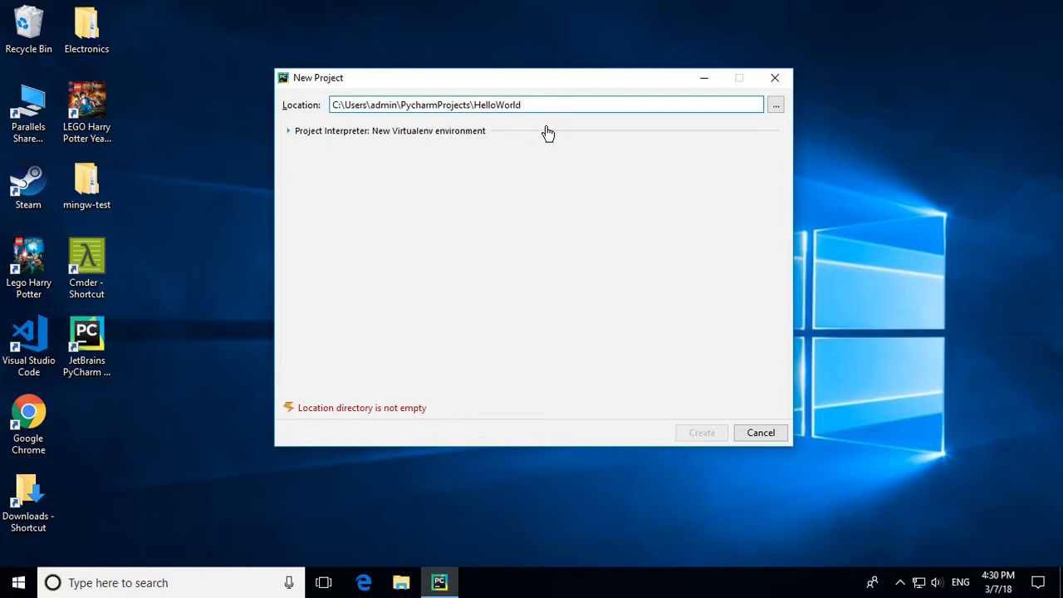
pyautogui.press('BackSpace')
pyautogui.press('BackSpace')
pyautogui.press('BackSpace')
pyautogui.press('BackSpace')
pyautogui.press('BackSpace')
pyautogui.press('BackSpace')
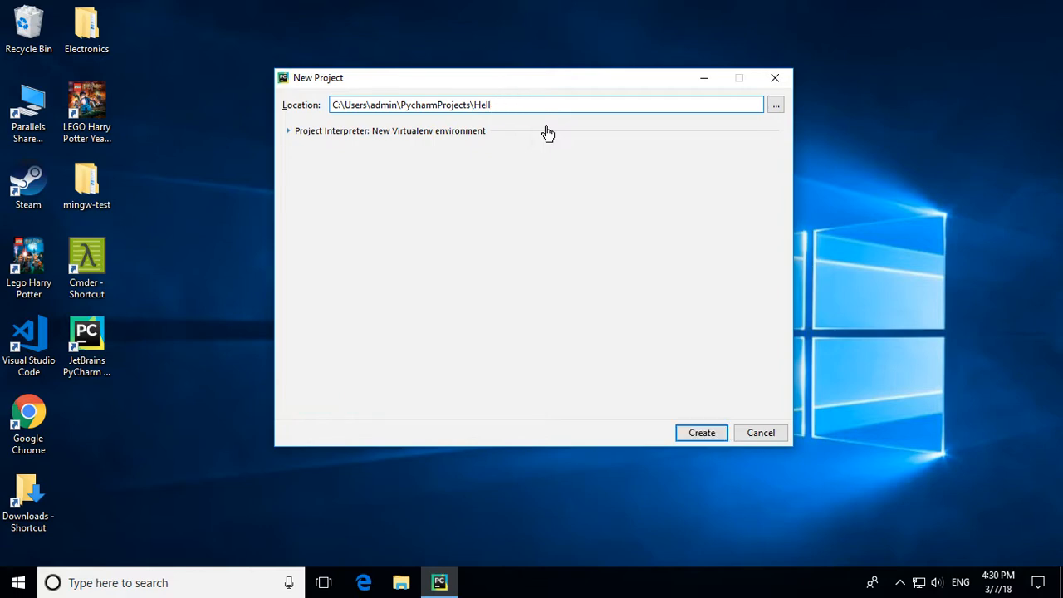
pyautogui.click(694, 433)
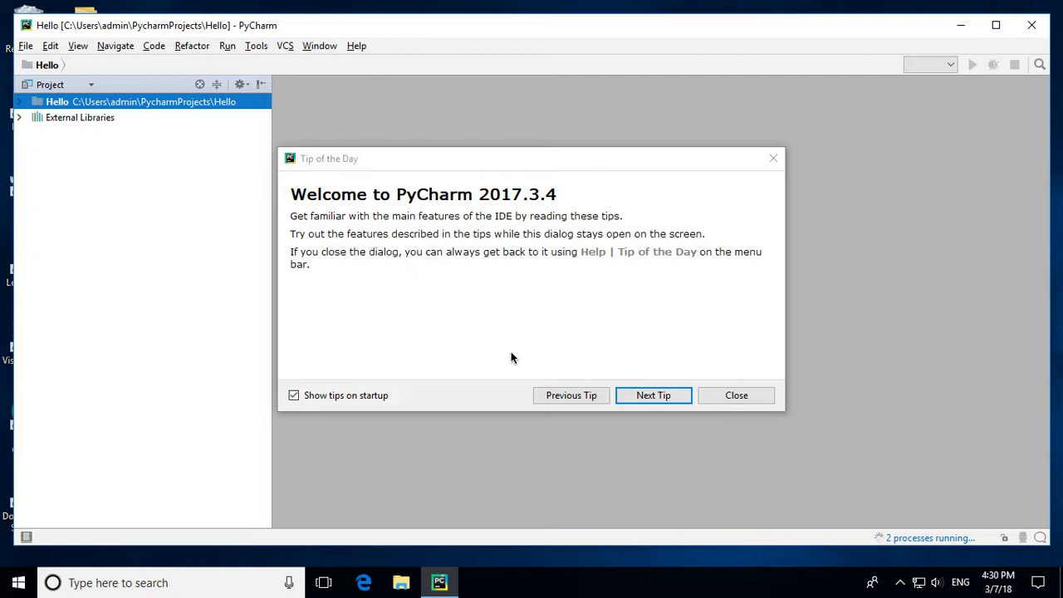
# Dismiss the Tip of the Day with startup tips disabled, and expand the Hello project folder
pyautogui.click(293, 396)
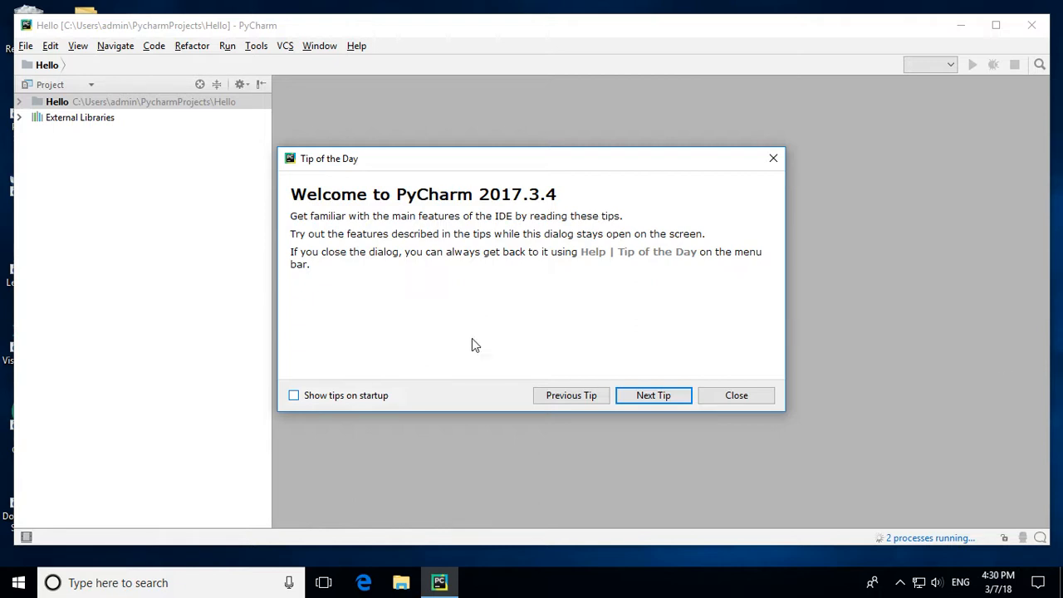
pyautogui.click(732, 398)
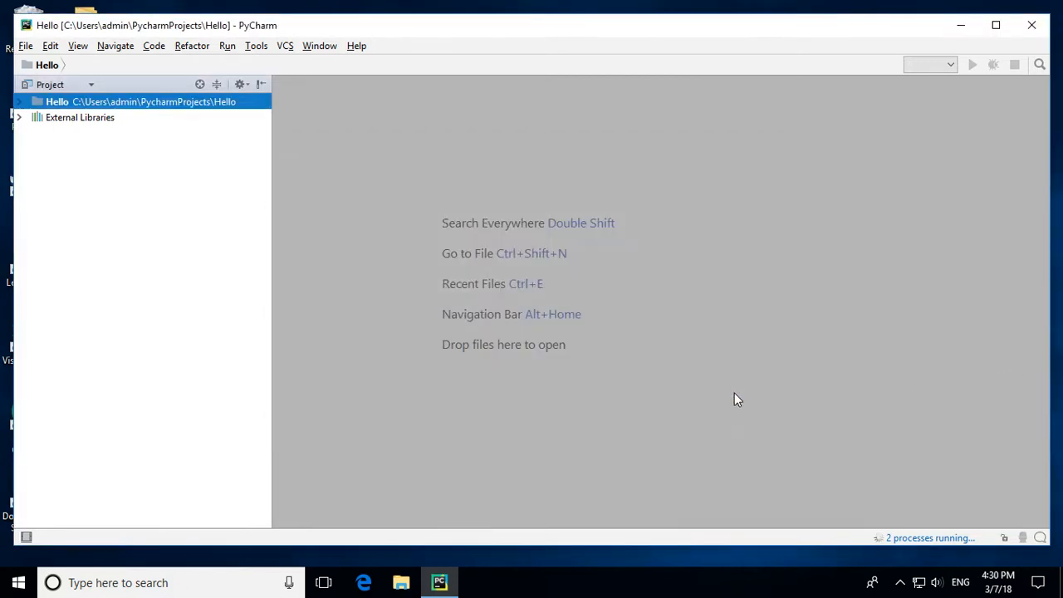
pyautogui.click(18, 101)
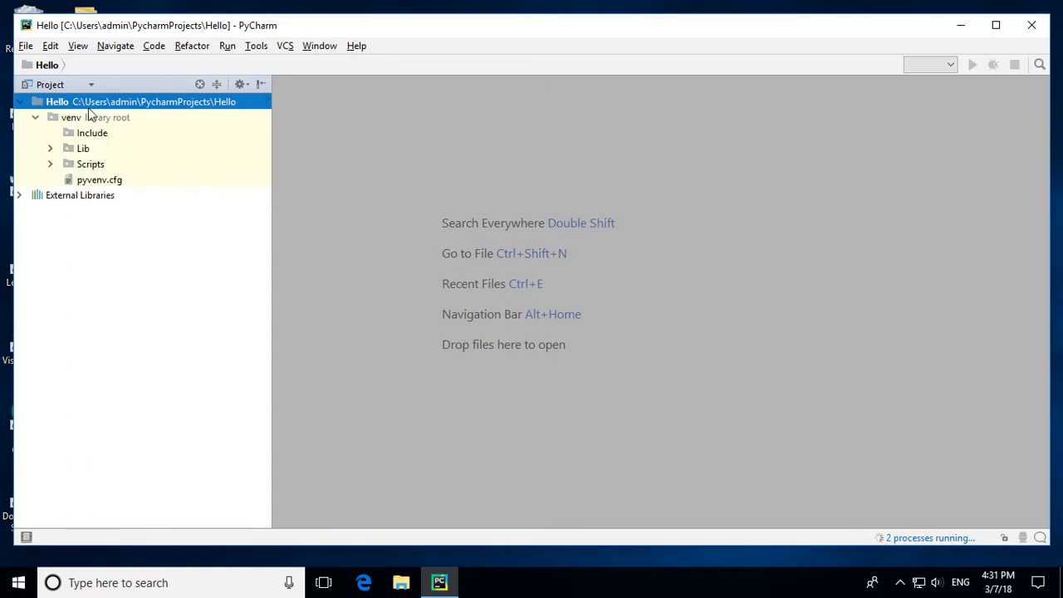
# Collapse the venv folder in the Hello project tree
pyautogui.click(34, 118)
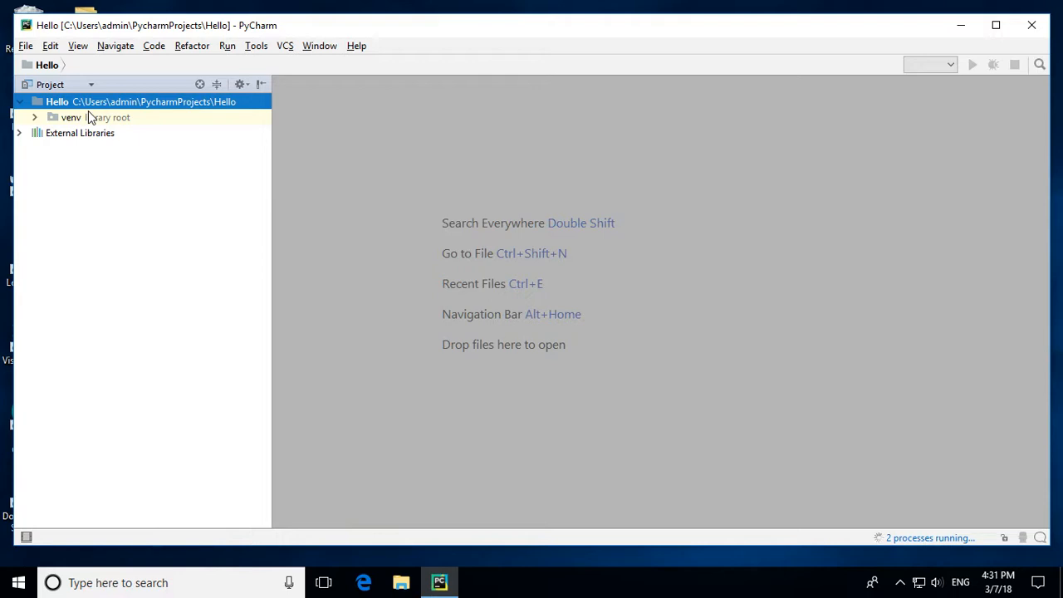
pyautogui.click(26, 47)
pyautogui.click(38, 78)
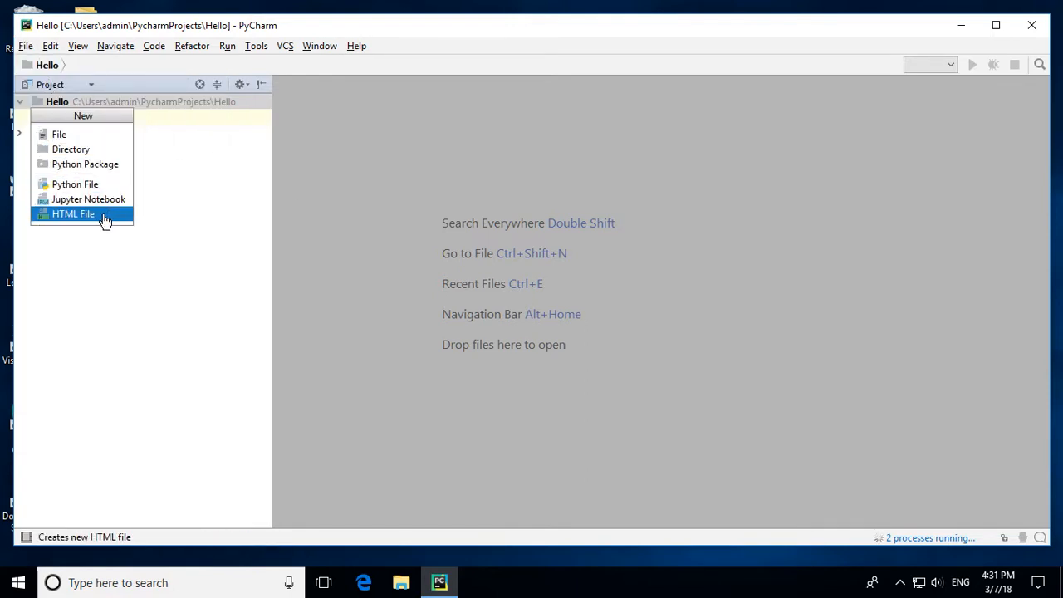
pyautogui.click(212, 188)
# Create a new Python file named hello in the Hello project folder
pyautogui.rightClick(56, 106)
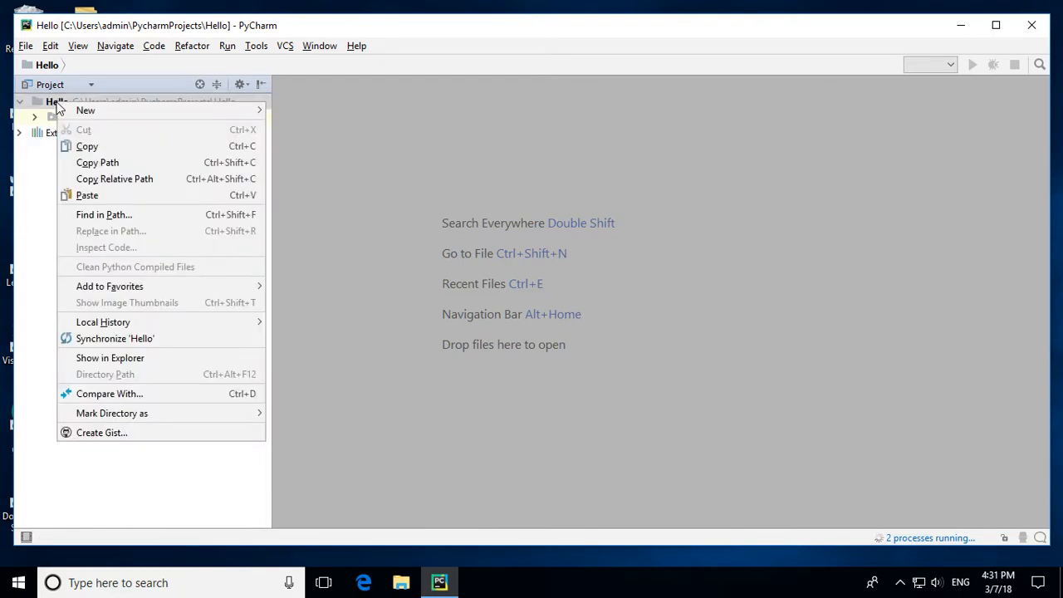
pyautogui.moveTo(121, 113)
pyautogui.click(378, 181)
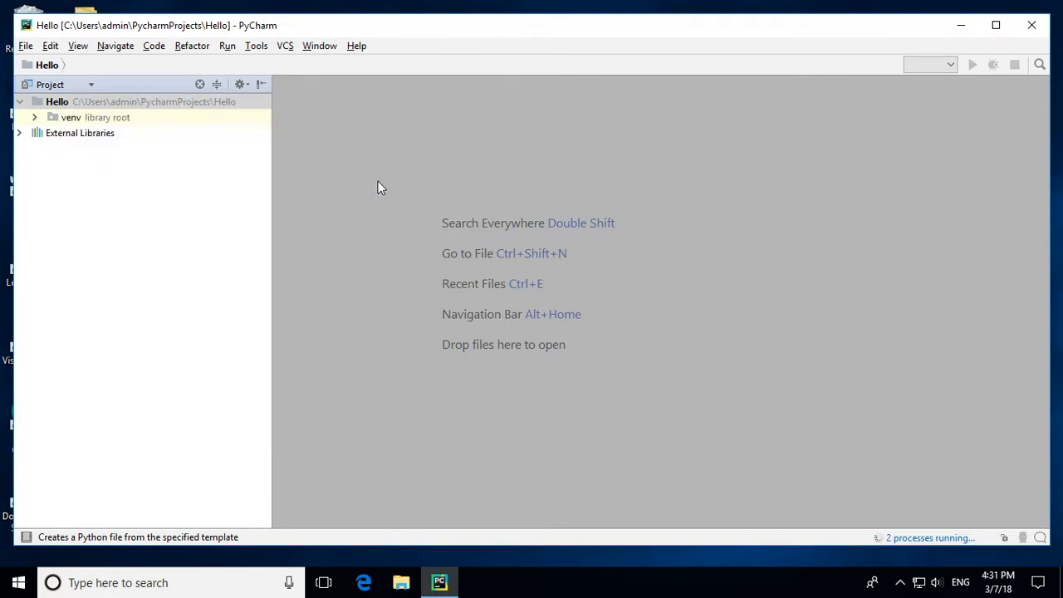
pyautogui.write('he')
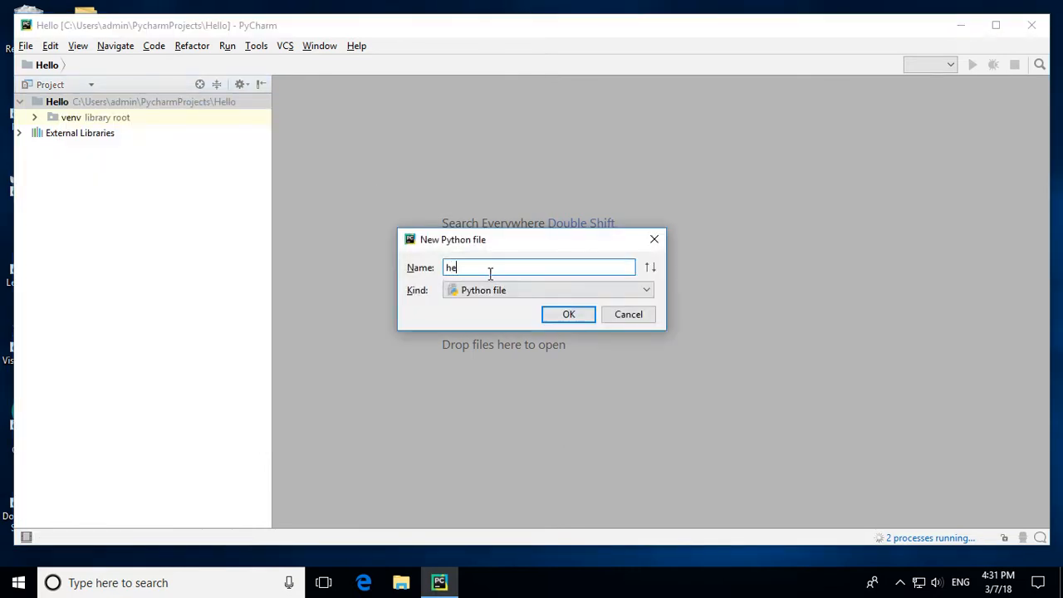
pyautogui.write('llo')
pyautogui.click(565, 318)
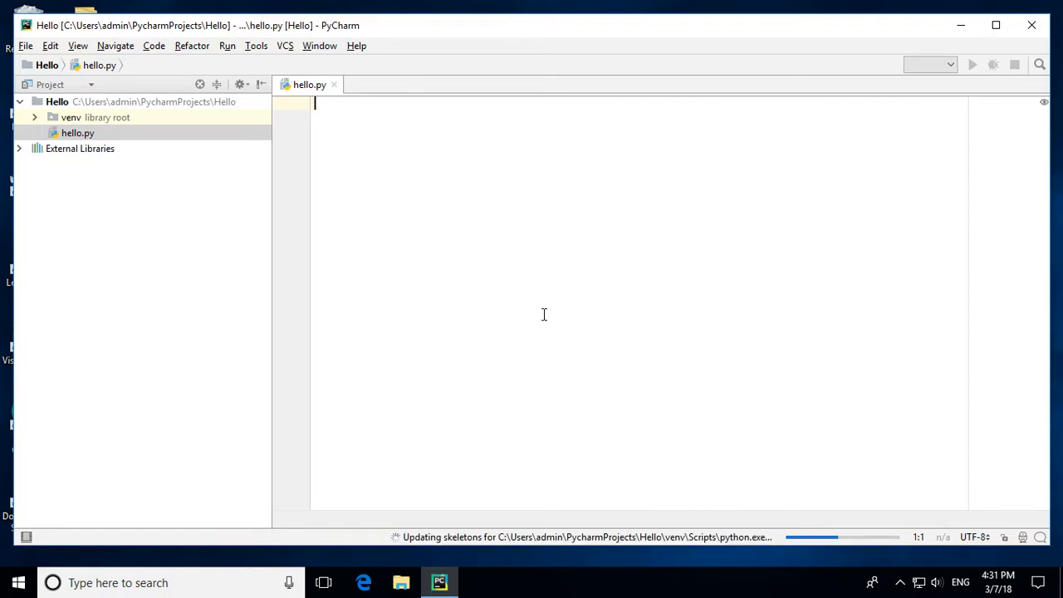
# Write the line print("hello world") in hello.py
pyautogui.write('prin')
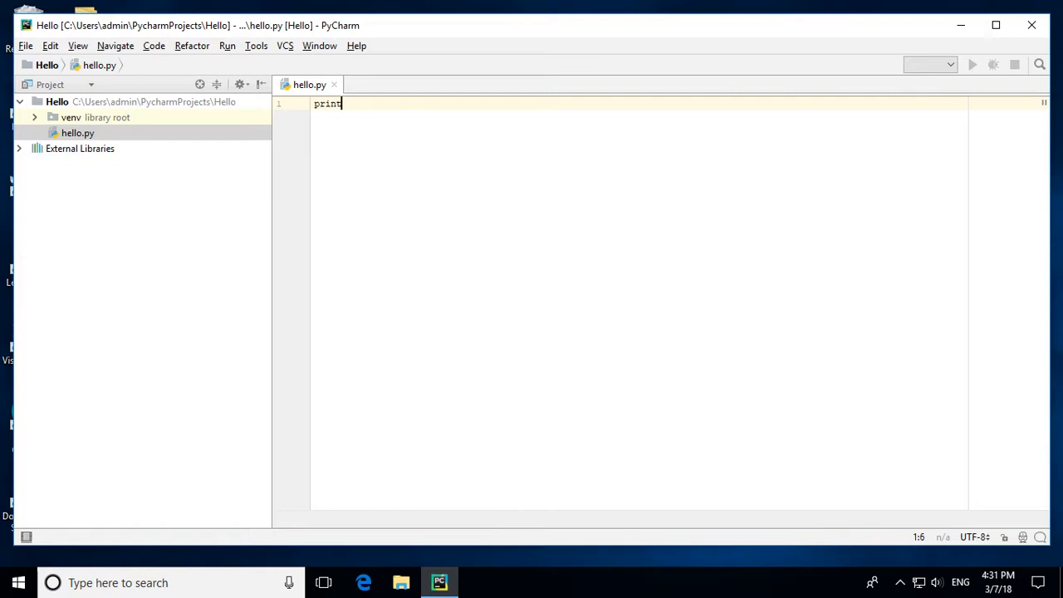
pyautogui.write('t(')
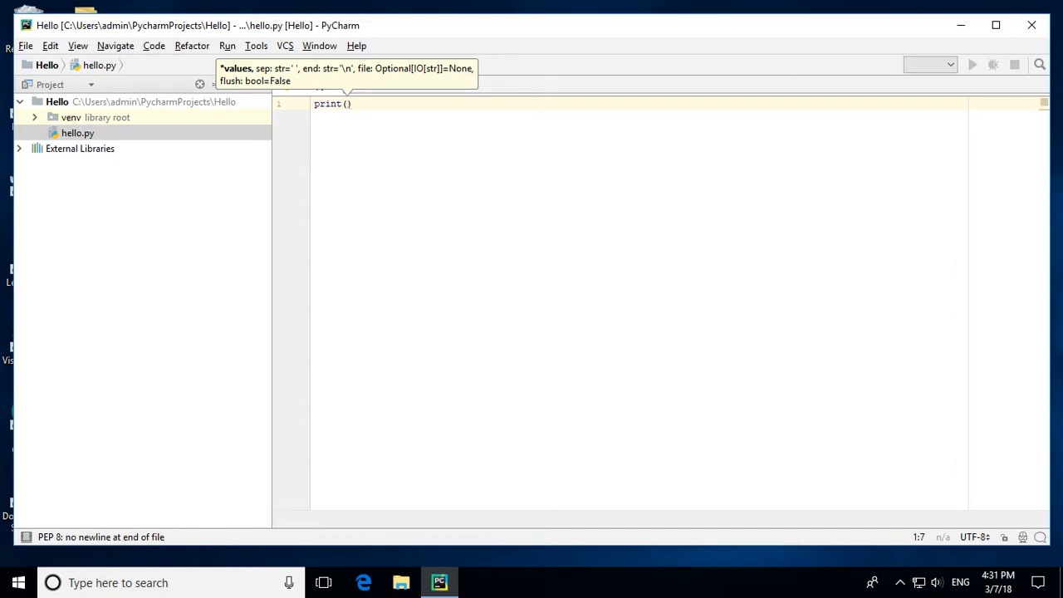
pyautogui.write('"')
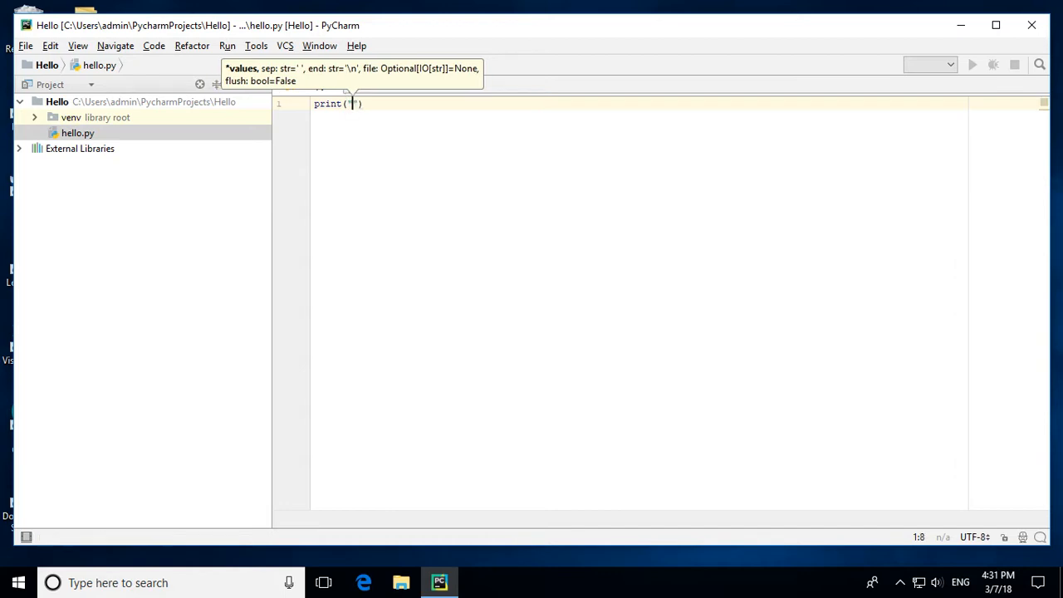
pyautogui.write('hello')
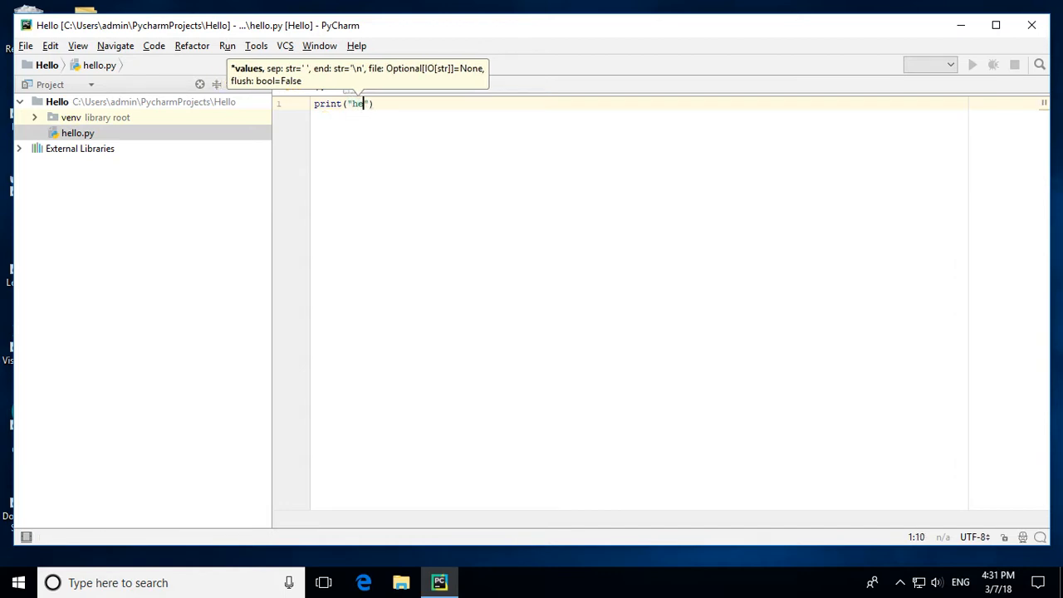
pyautogui.write(' wor')
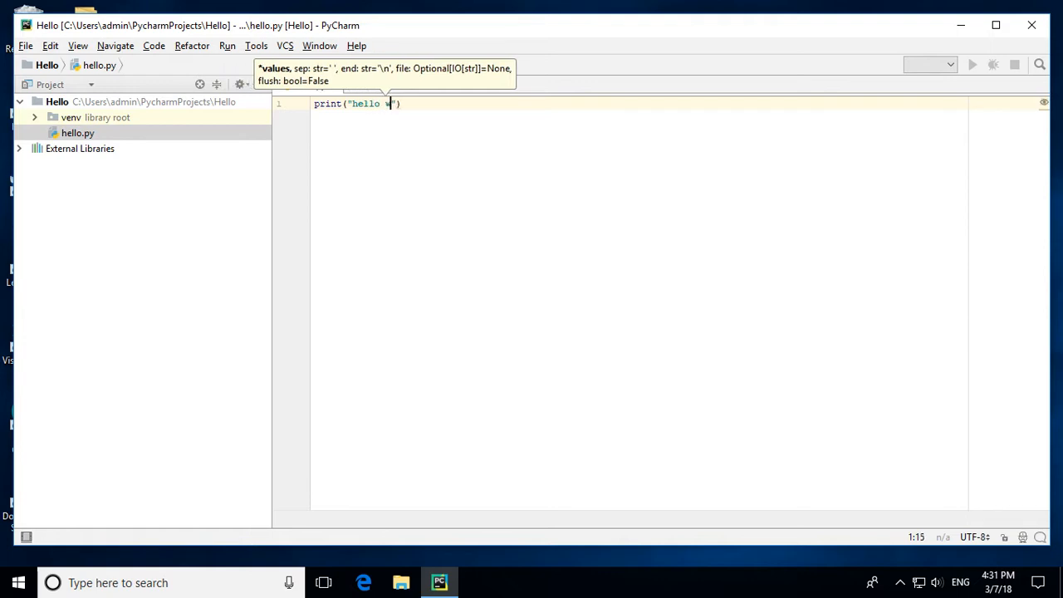
pyautogui.write('ld')
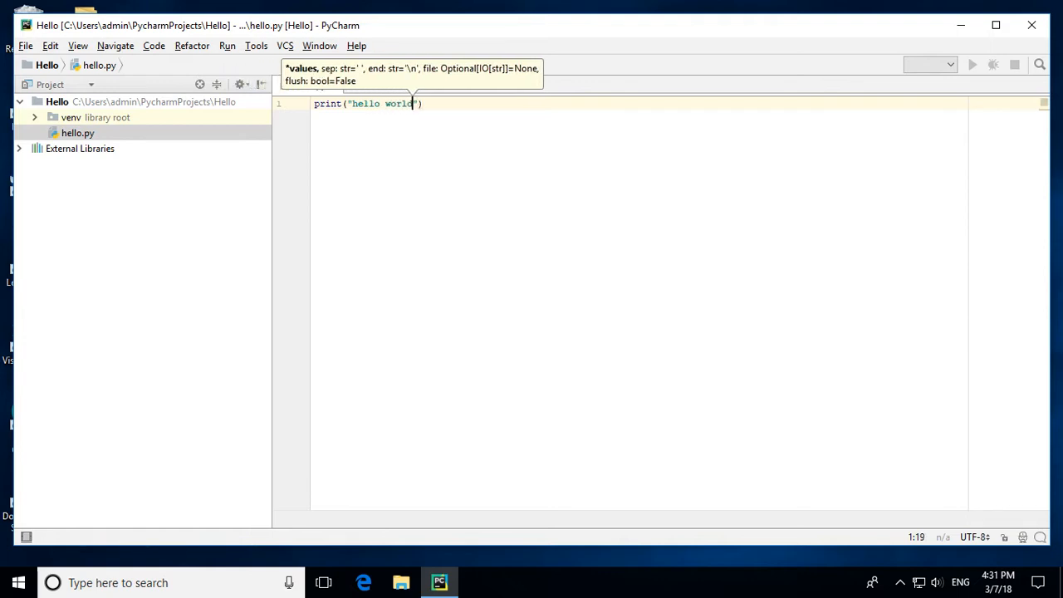
pyautogui.click(533, 149)
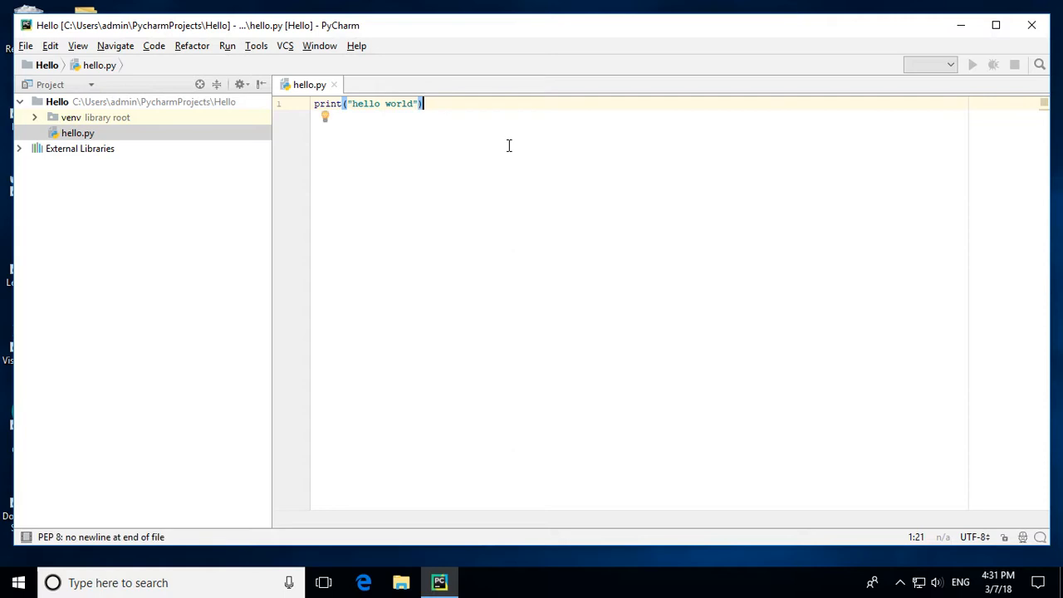
pyautogui.click(228, 48)
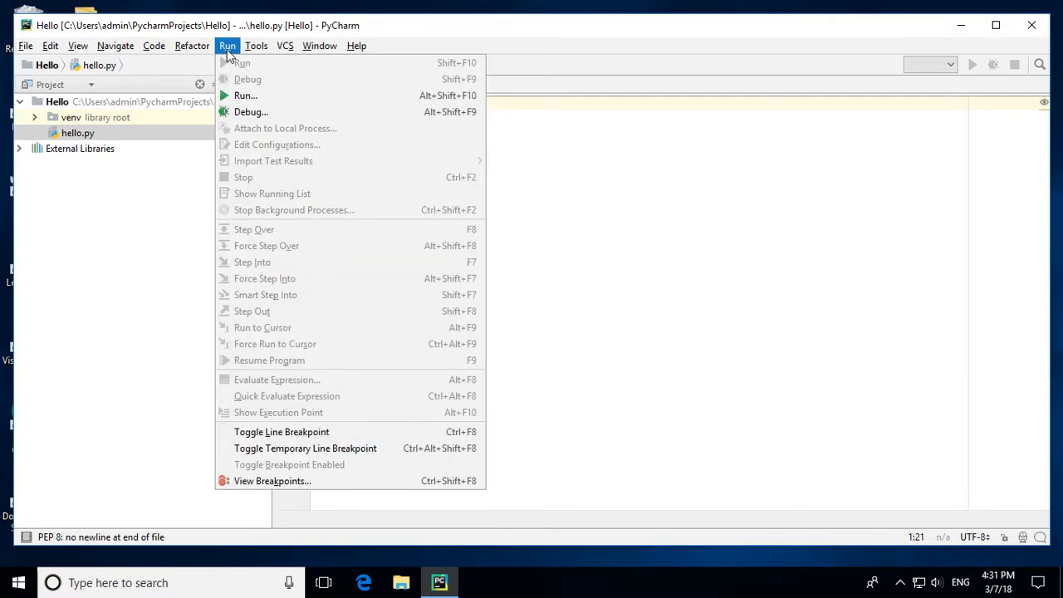
pyautogui.click(245, 96)
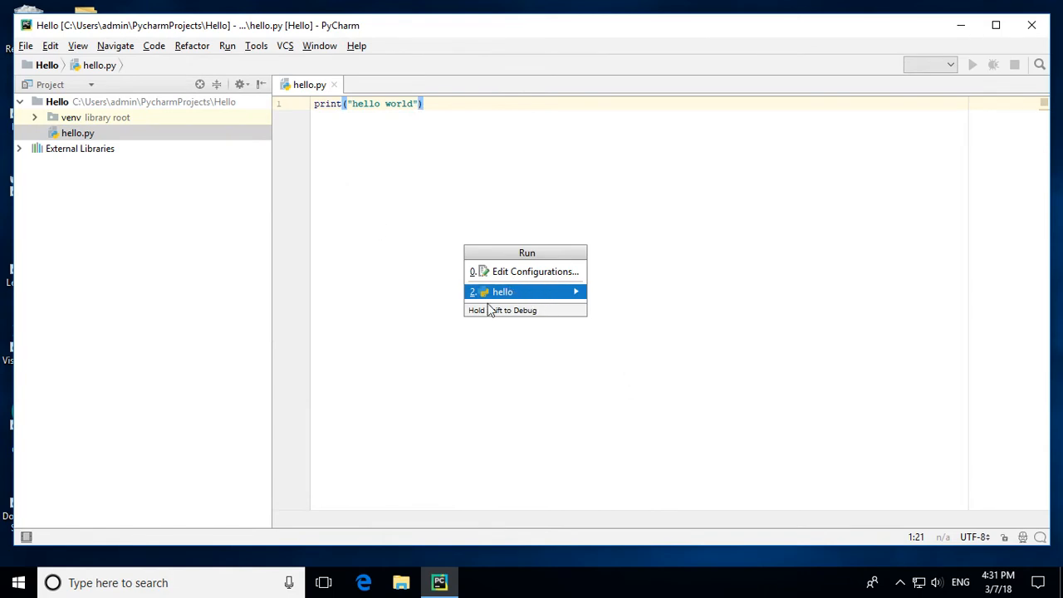
pyautogui.click(691, 301)
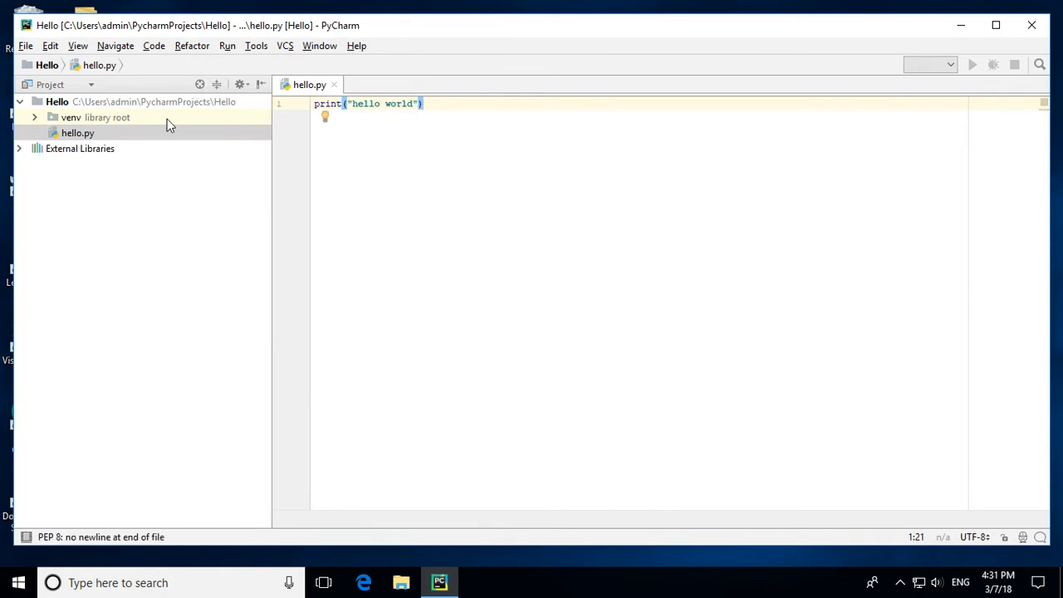
# Run the hello.py script from the project tree
pyautogui.rightClick(77, 134)
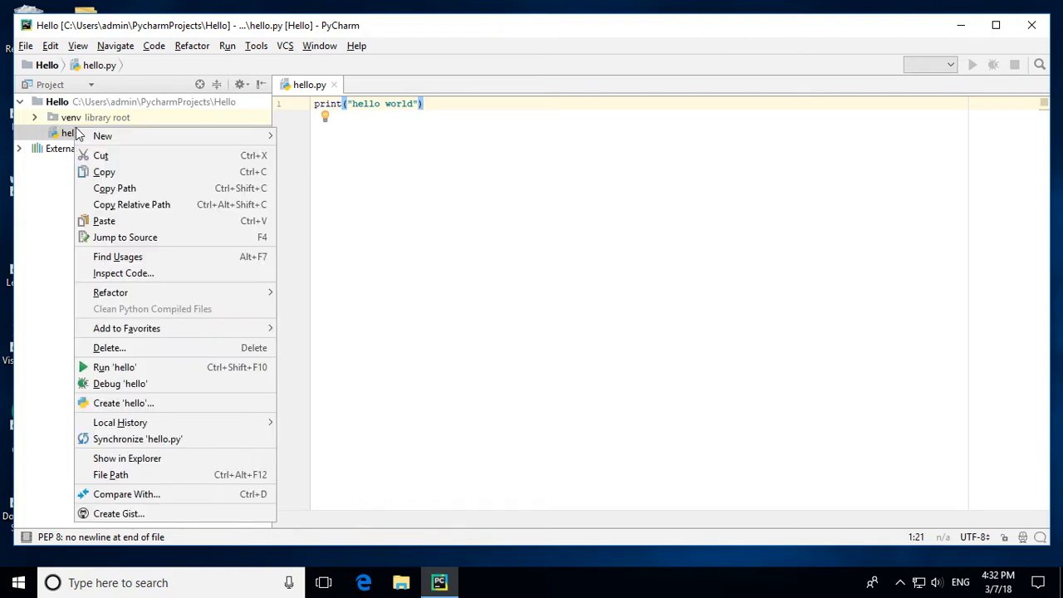
pyautogui.click(121, 369)
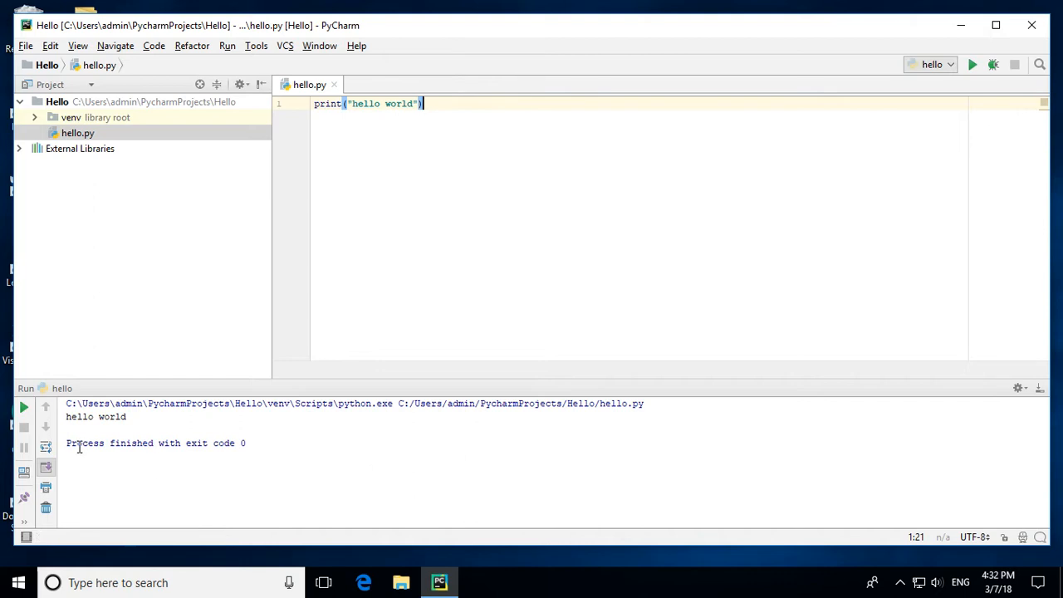
# Change the printed text in hello.py to "hello, how are you?"
pyautogui.click(421, 103)
pyautogui.press('Left')
pyautogui.press('BackSpace')
pyautogui.press('BackSpace')
pyautogui.press('BackSpace')
pyautogui.press('BackSpace')
pyautogui.press('BackSpace')
pyautogui.press('BackSpace')
pyautogui.write(', how are you?')
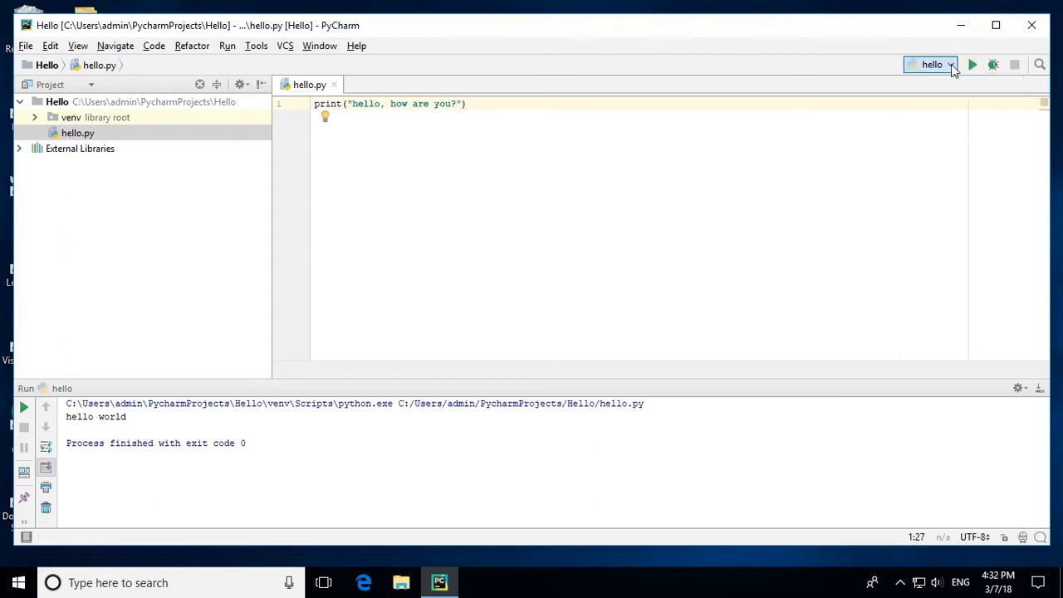
# Run the hello configuration again and check the text it prints in the output
pyautogui.click(951, 65)
pyautogui.click(967, 62)
pyautogui.click(972, 64)
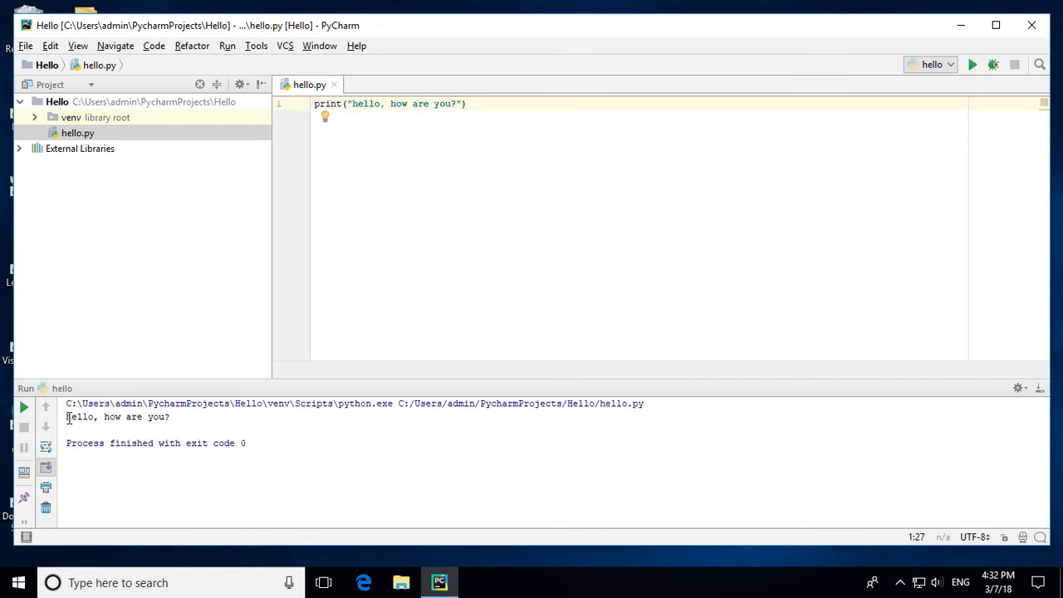
pyautogui.moveTo(70, 417); pyautogui.dragTo(241, 422)
pyautogui.click(241, 422)
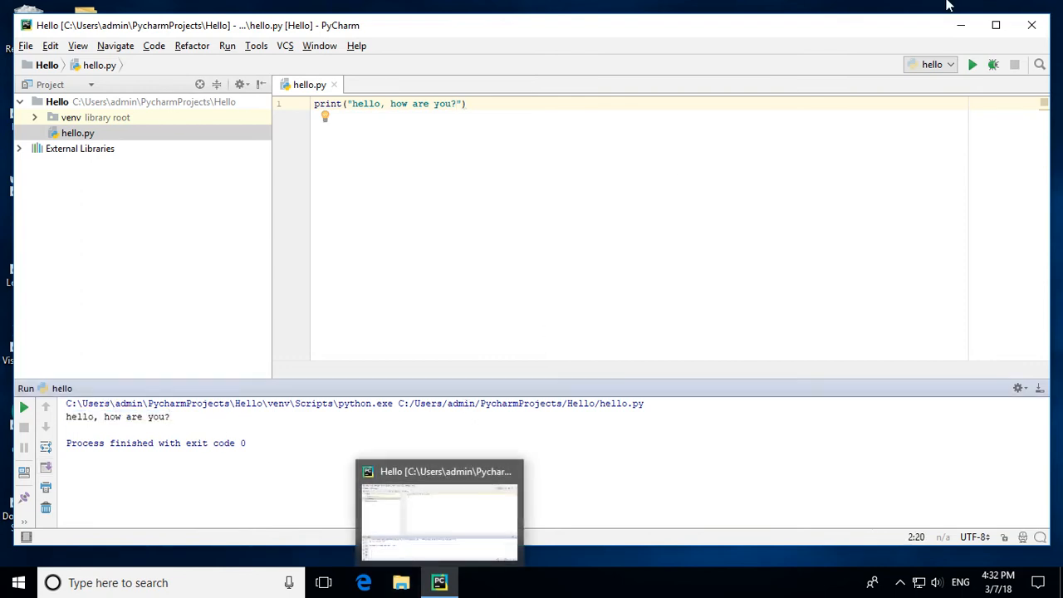
# Close PyCharm and confirm the exit
pyautogui.click(1032, 25)
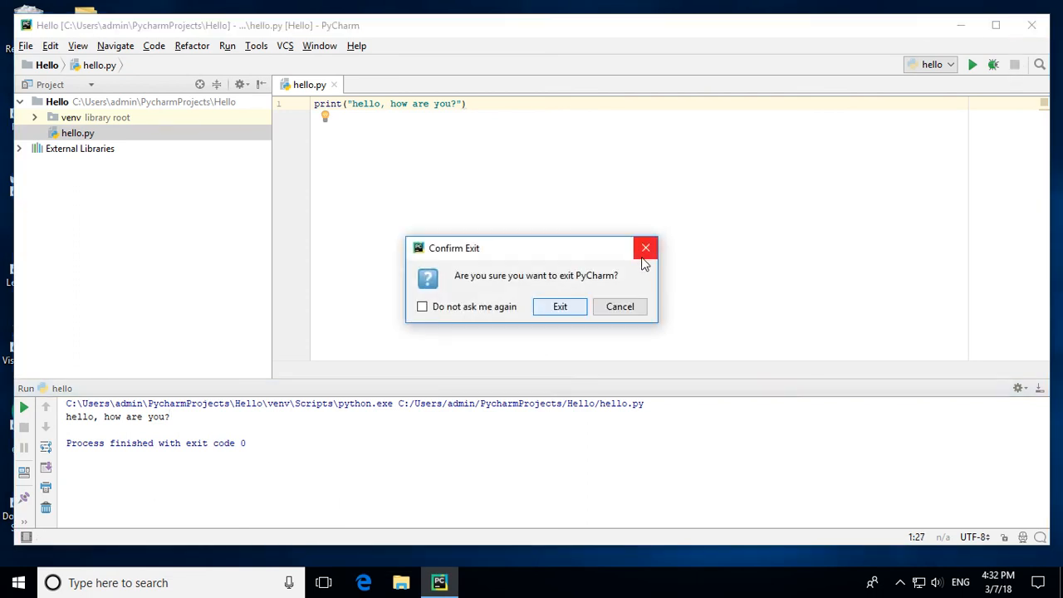
pyautogui.click(559, 307)
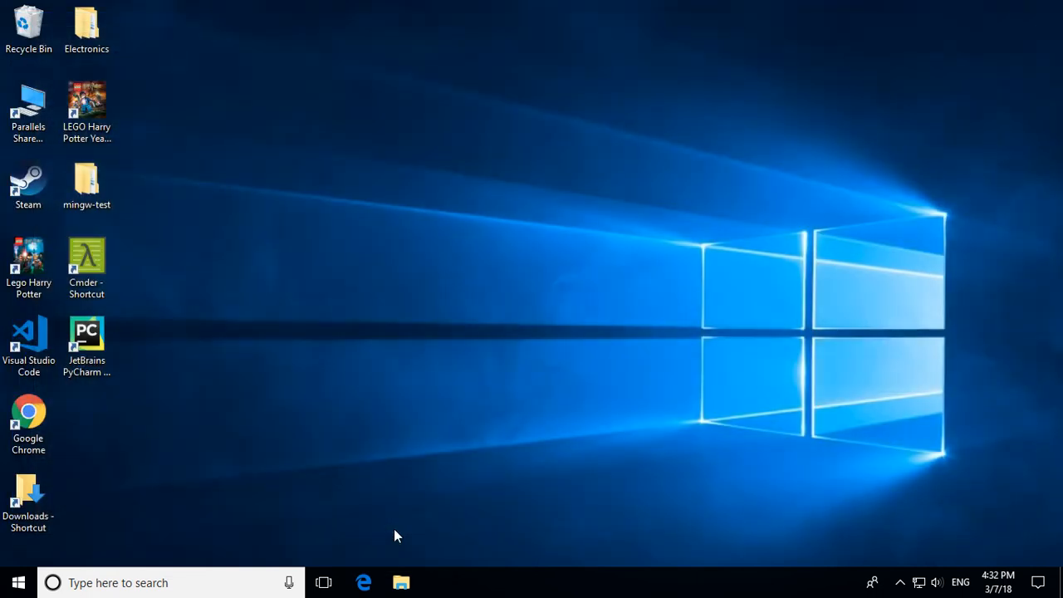